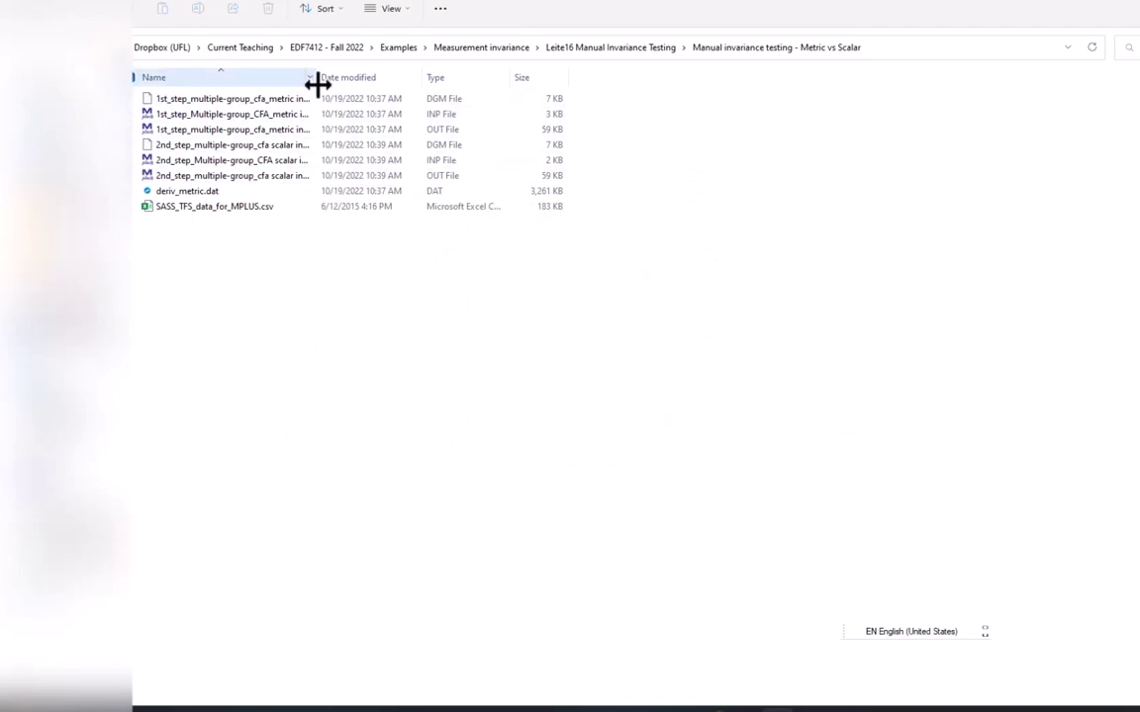
Step: Widen the Name column so the full metric and scalar CFA file names are visible
drag(316, 81, 496, 79)
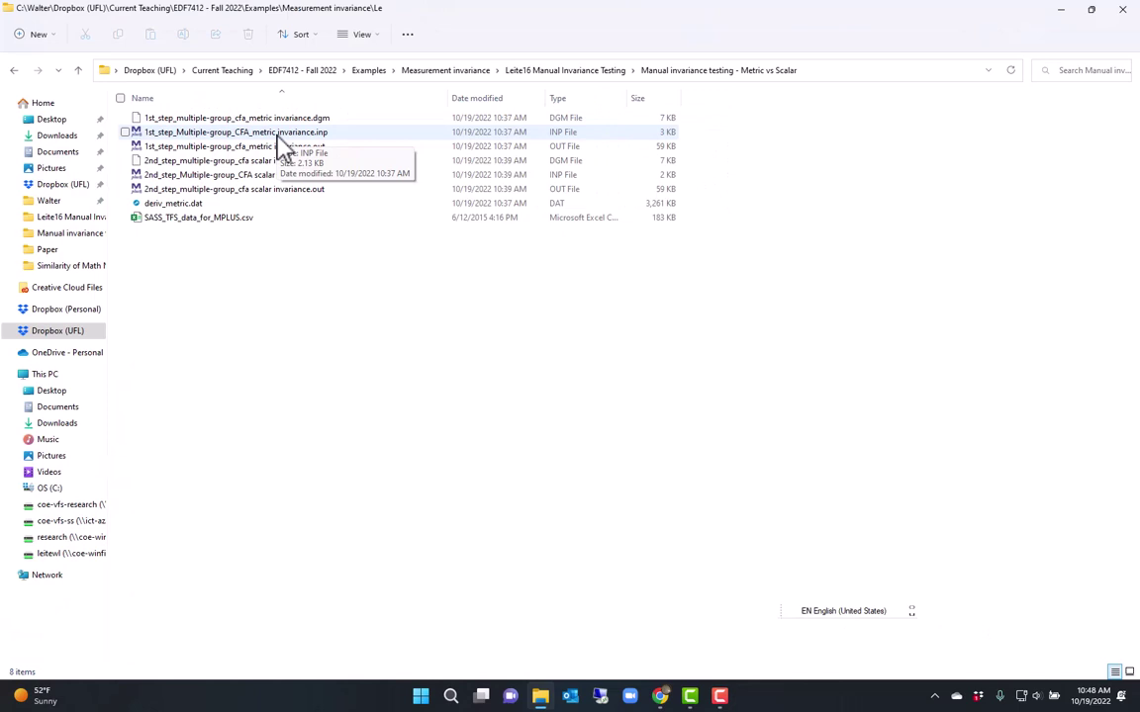
Step: Open the 1st_step metric invariance .inp in Mplus and highlight its grouping, usevariables and categorical lines
double_click(281, 136)
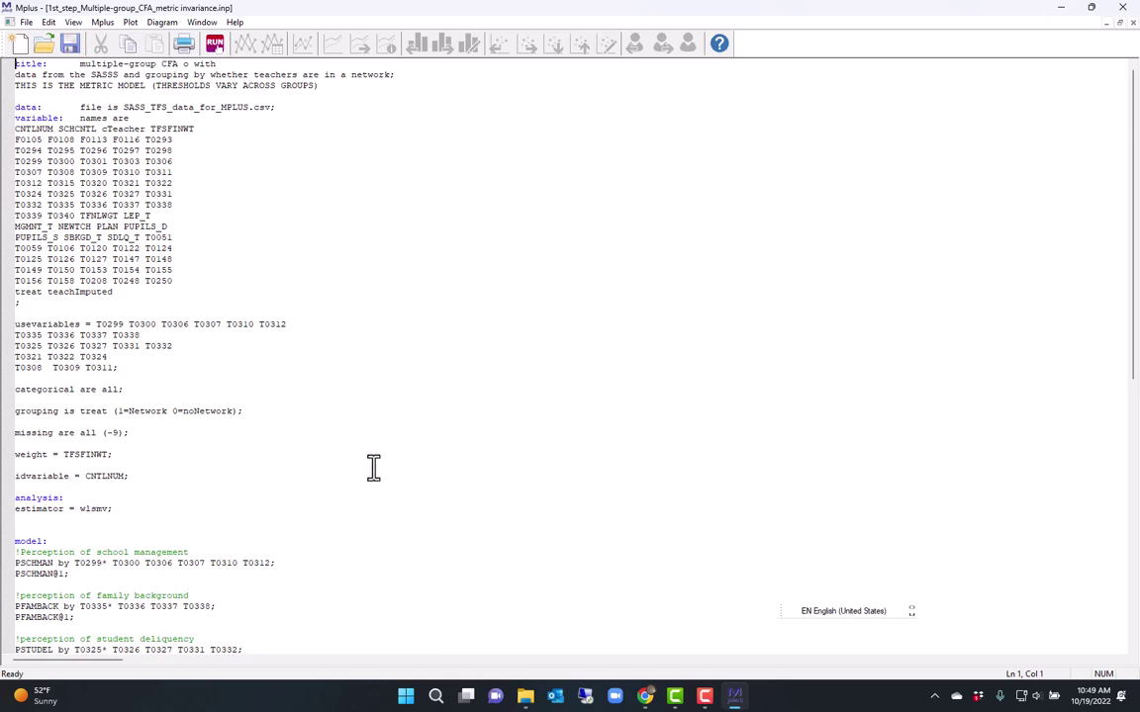
drag(248, 411, 15, 412)
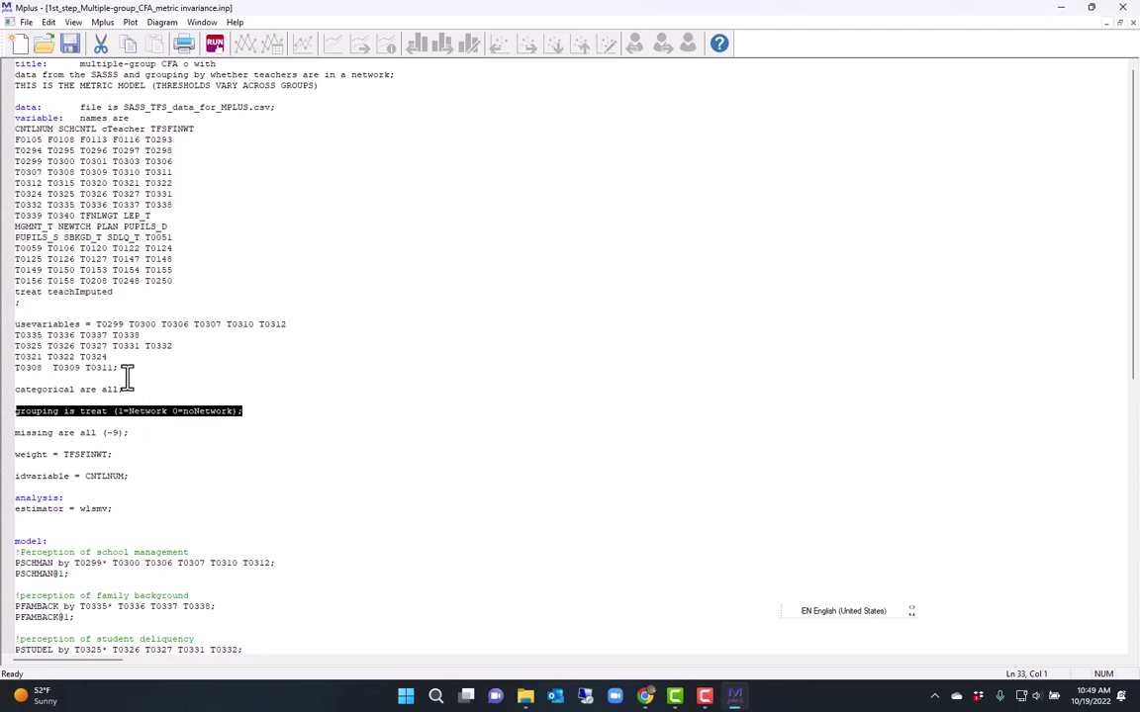
drag(117, 368, 95, 324)
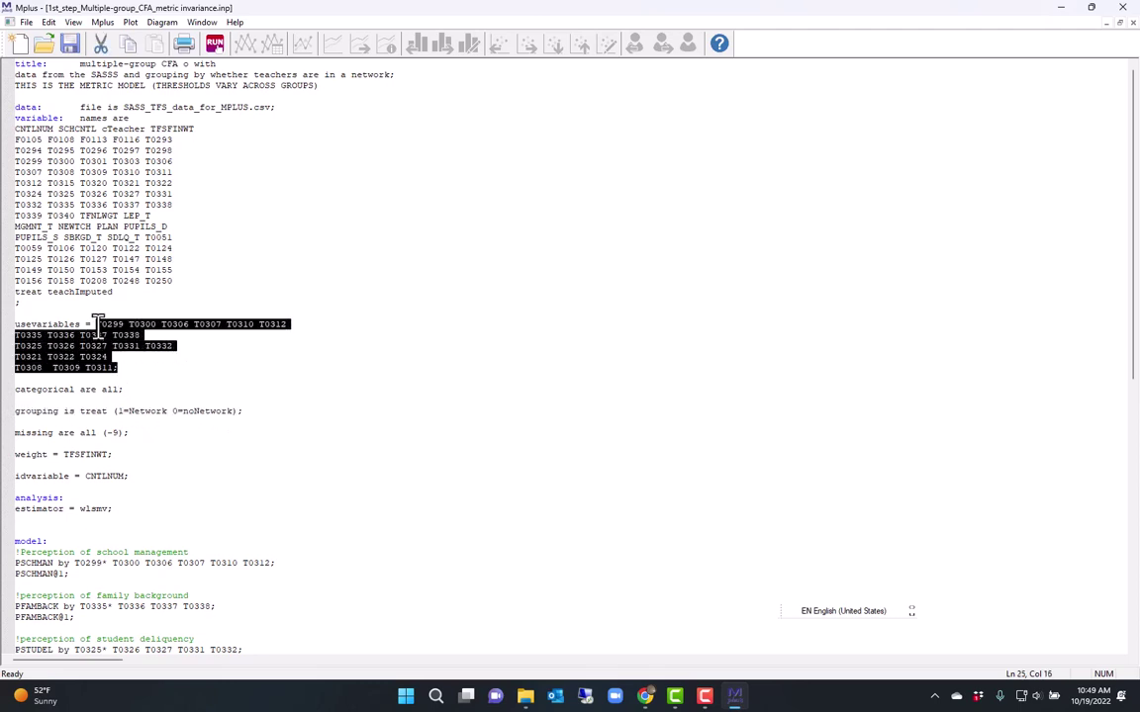
drag(132, 390, 13, 390)
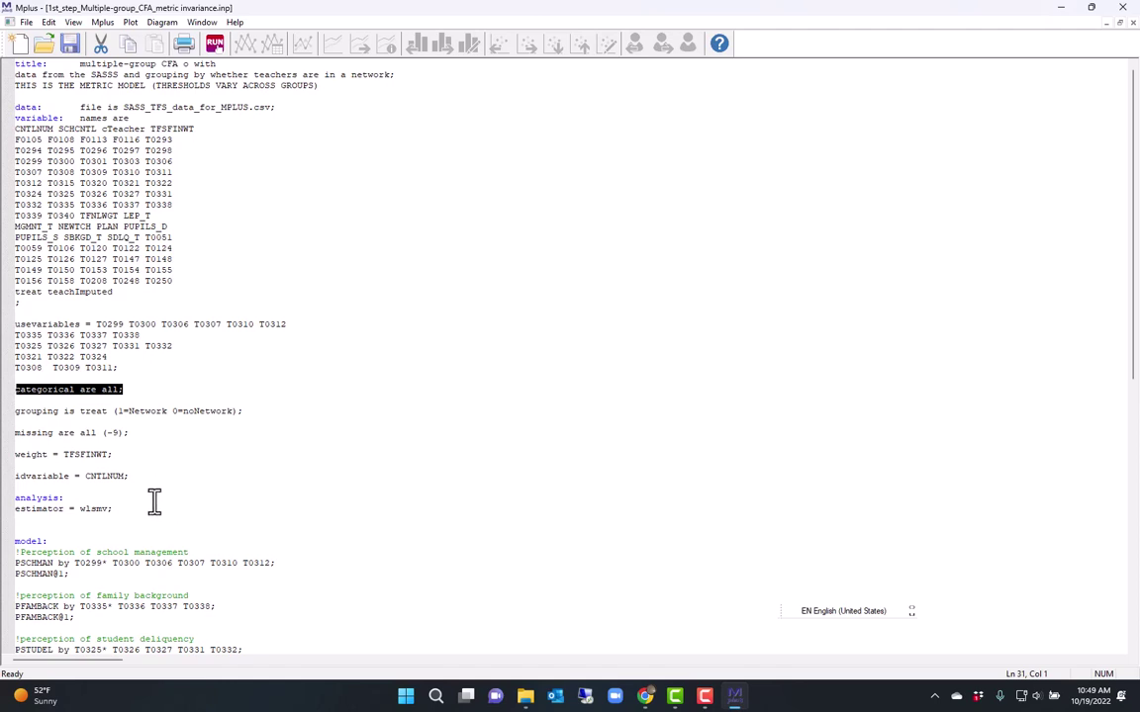
Step: Scroll to the MODEL section and highlight the five factor statements, then clear the highlight
scroll(153, 501, down, 2)
scroll(153, 501, down, 2)
drag(119, 381, 5, 383)
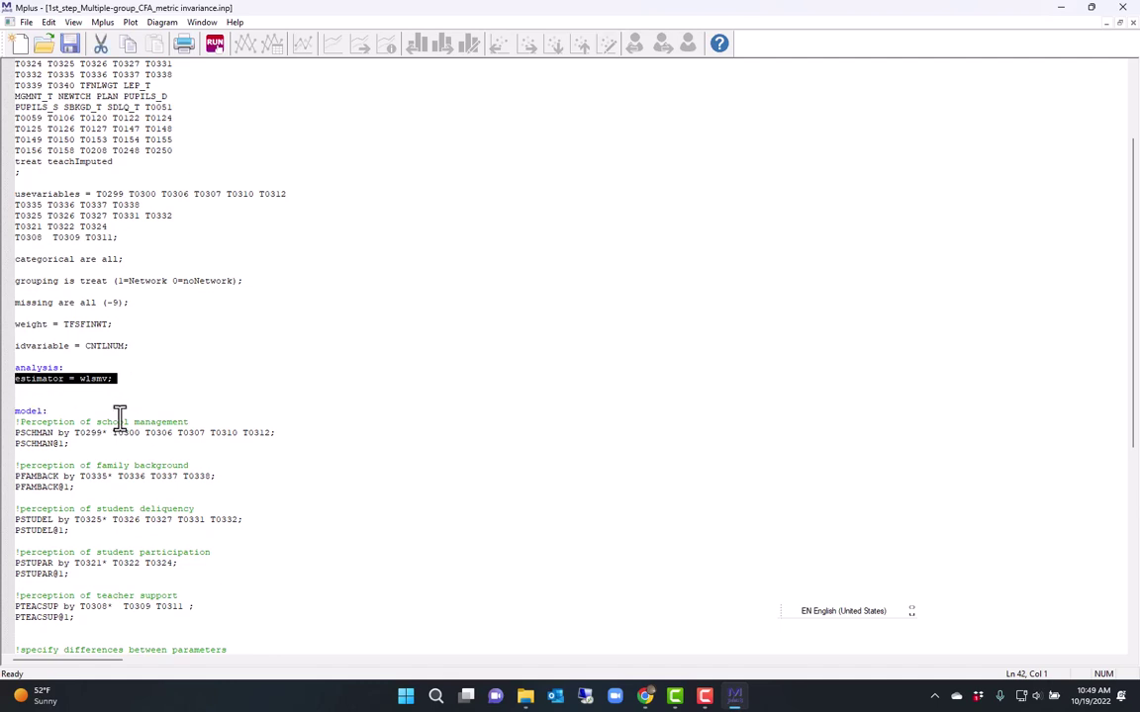
scroll(119, 414, down, 2)
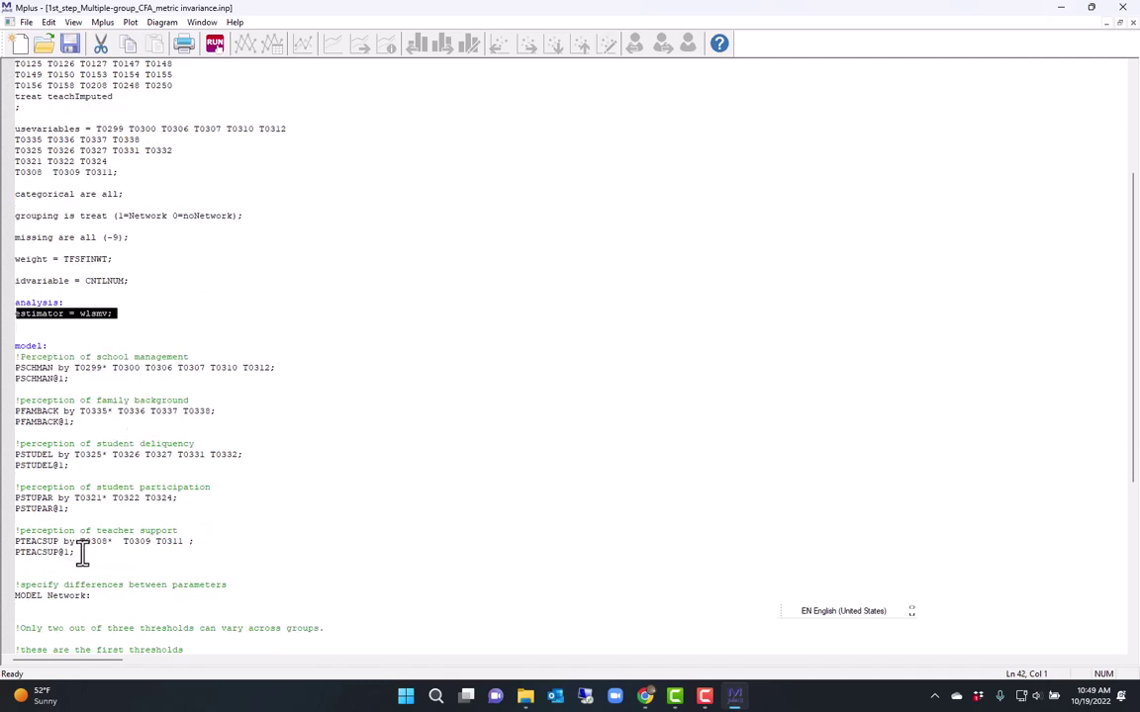
drag(83, 551, 8, 371)
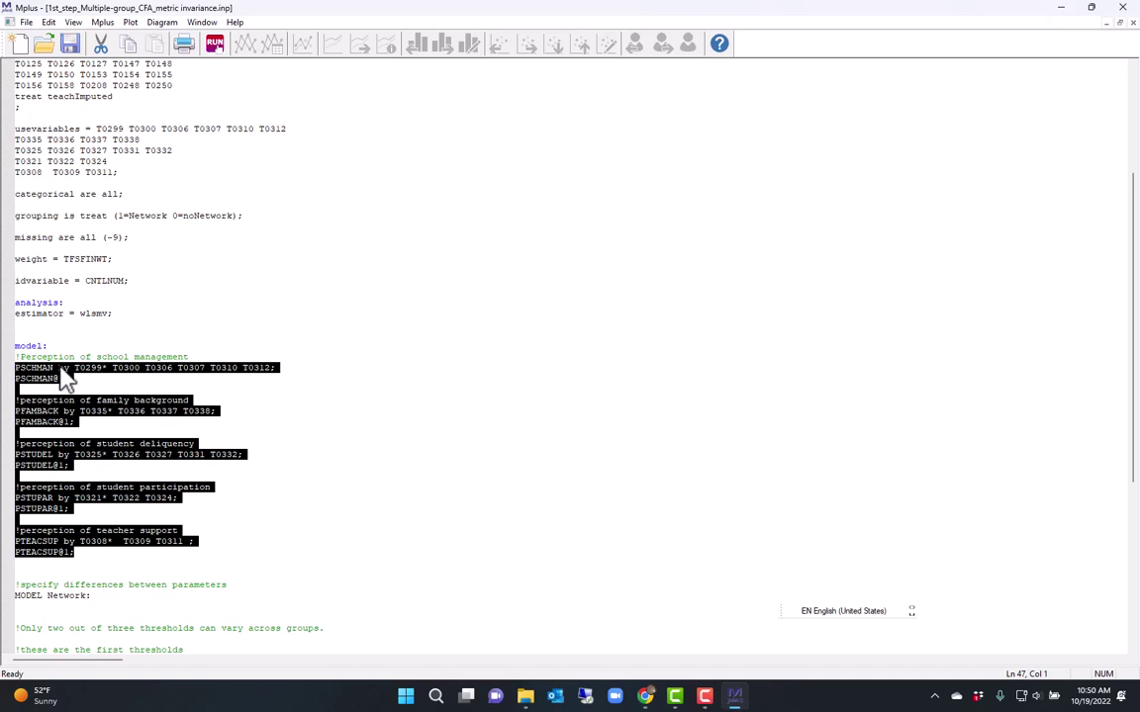
drag(43, 409, 28, 422)
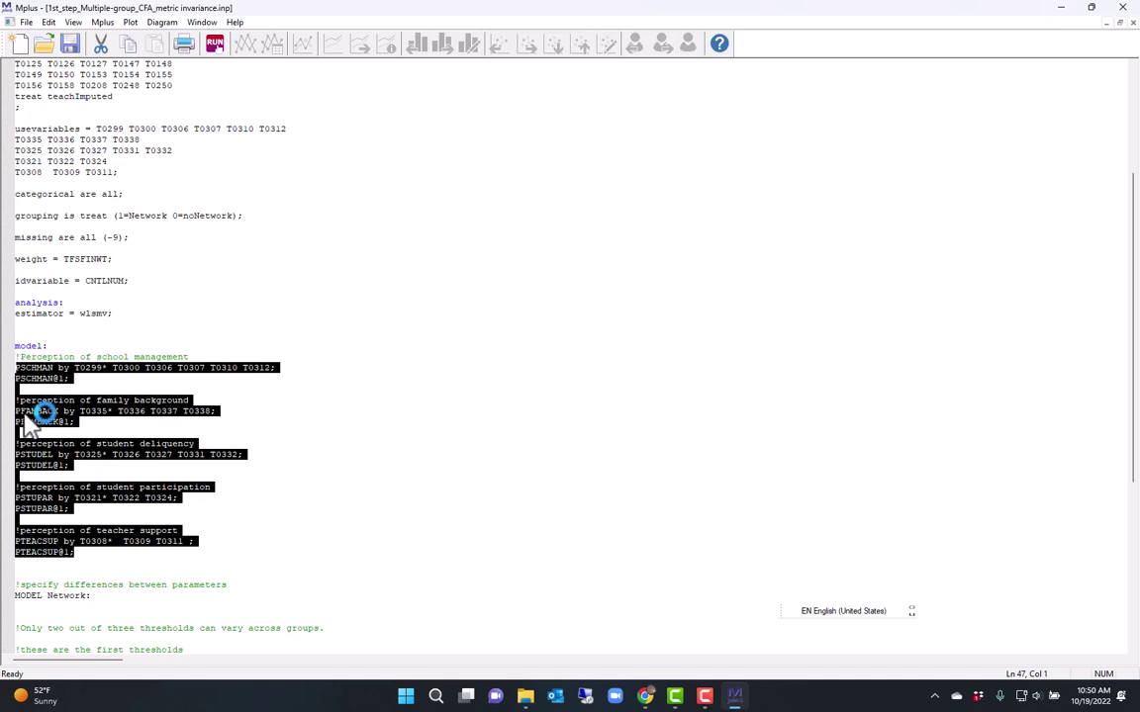
click(277, 400)
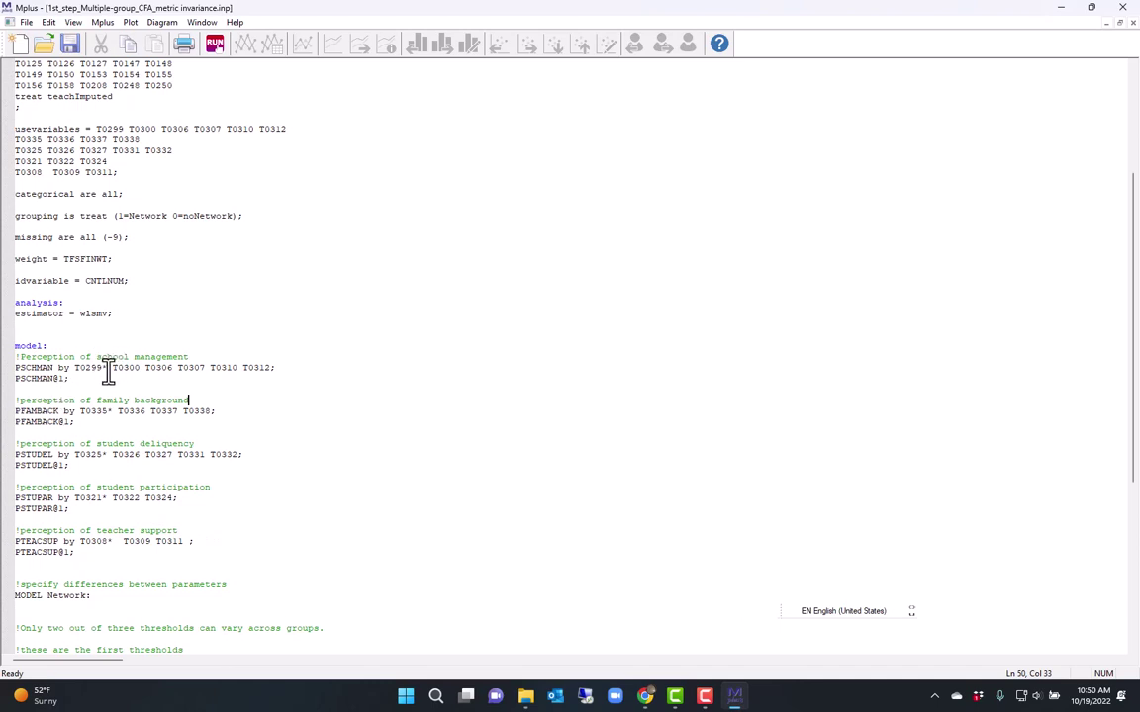
Step: Mark PSCHMAN@1 and add an asterisk after T0299 to free that first loading
drag(68, 378, 15, 379)
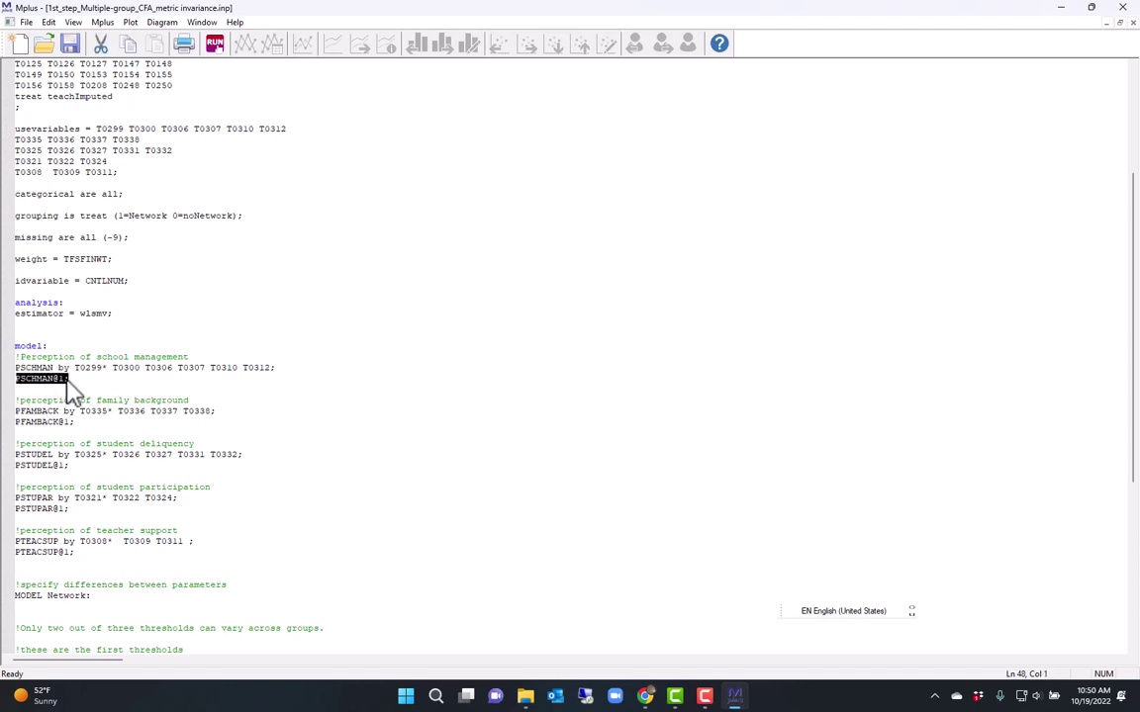
click(101, 368)
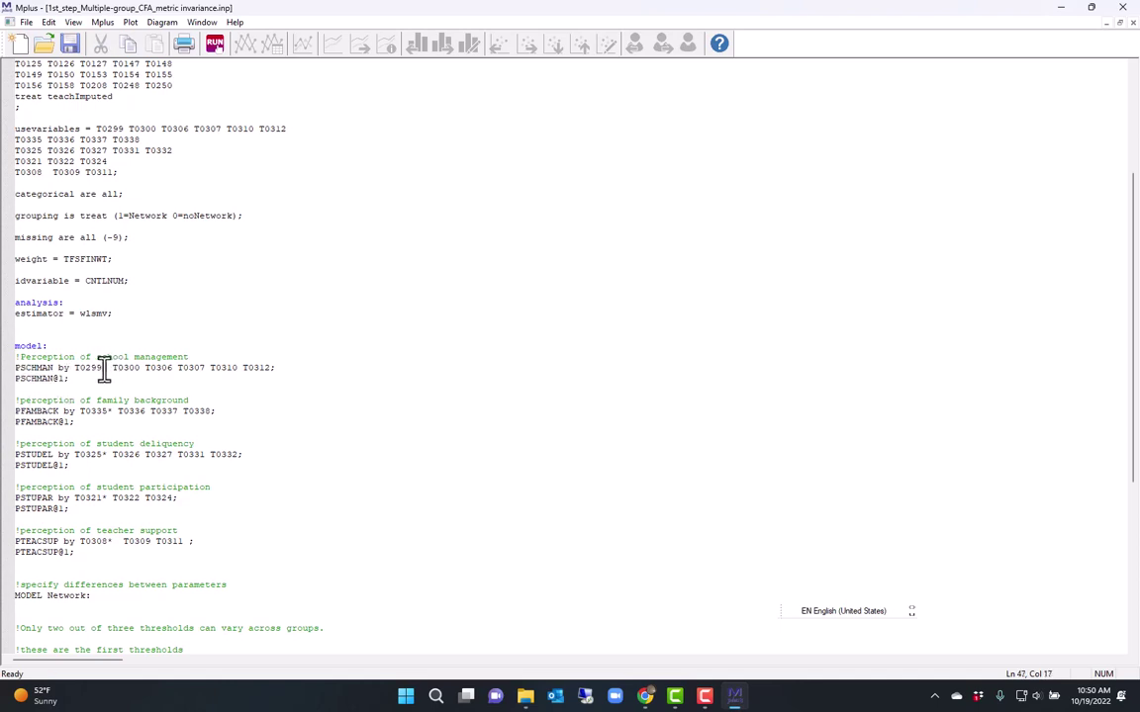
text(*)
click(111, 380)
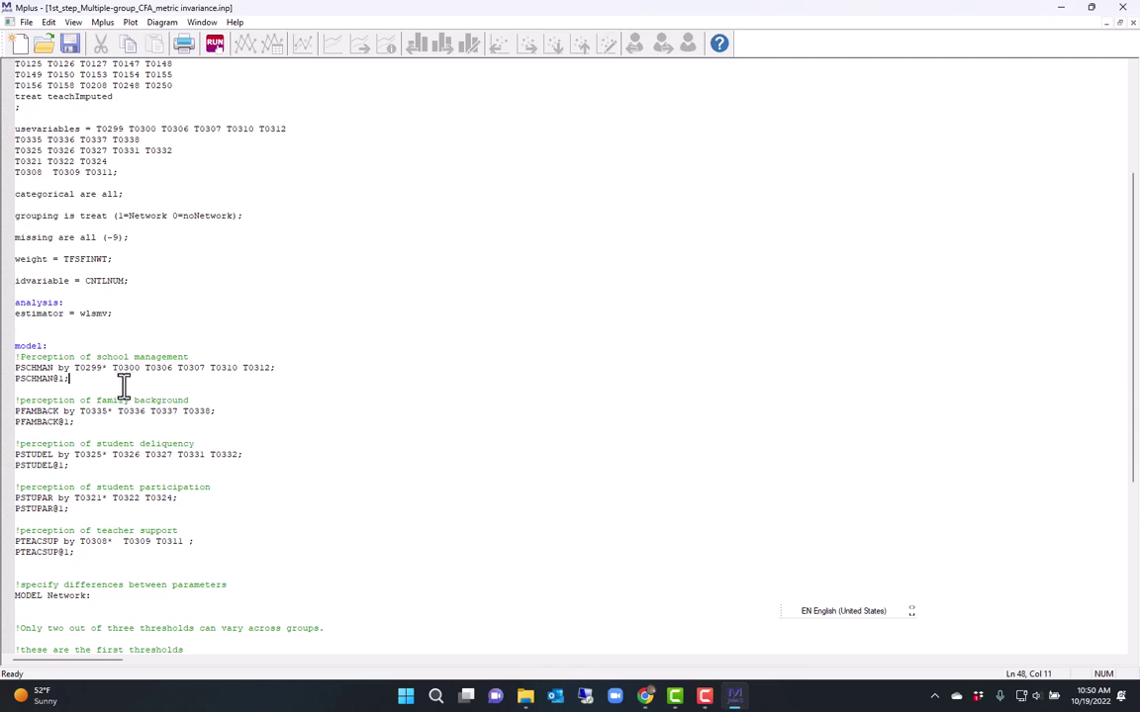
scroll(178, 445, down, 2)
scroll(178, 446, up, 4)
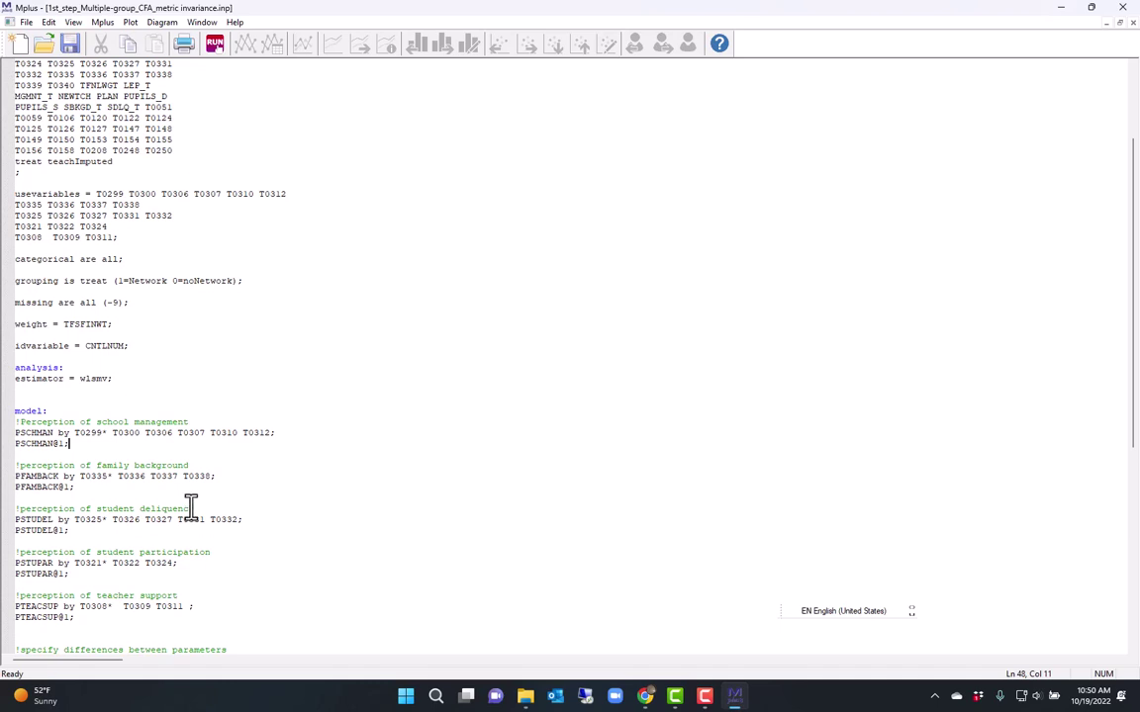
scroll(189, 507, down, 2)
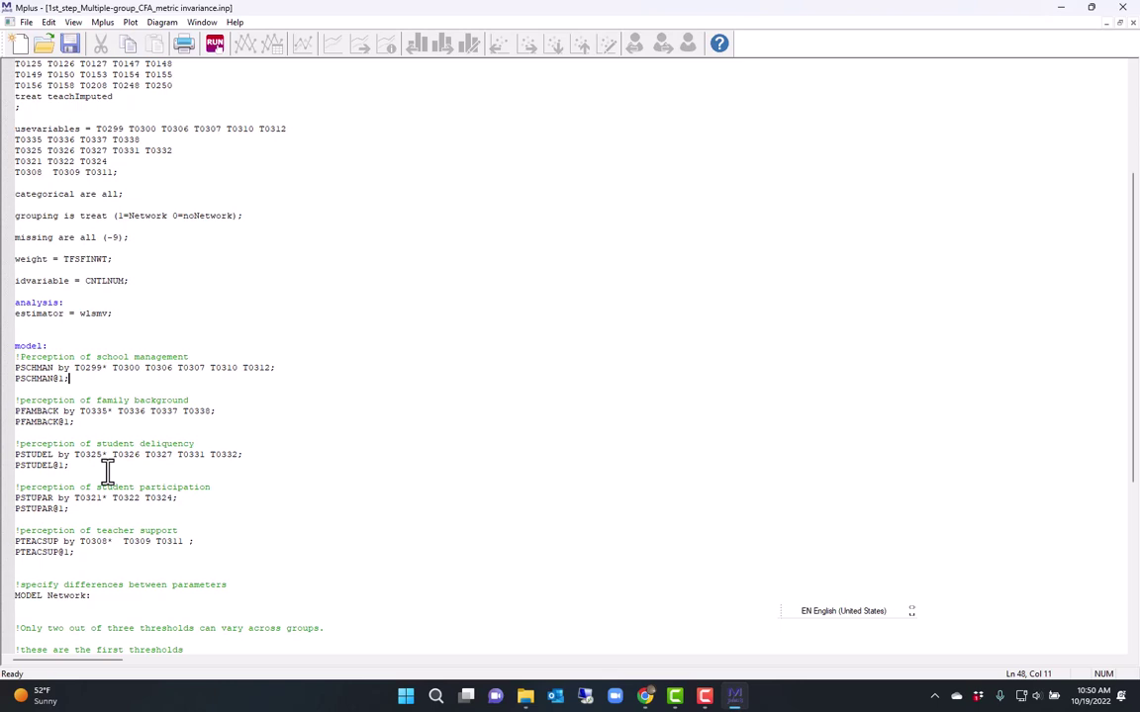
scroll(107, 472, down, 6)
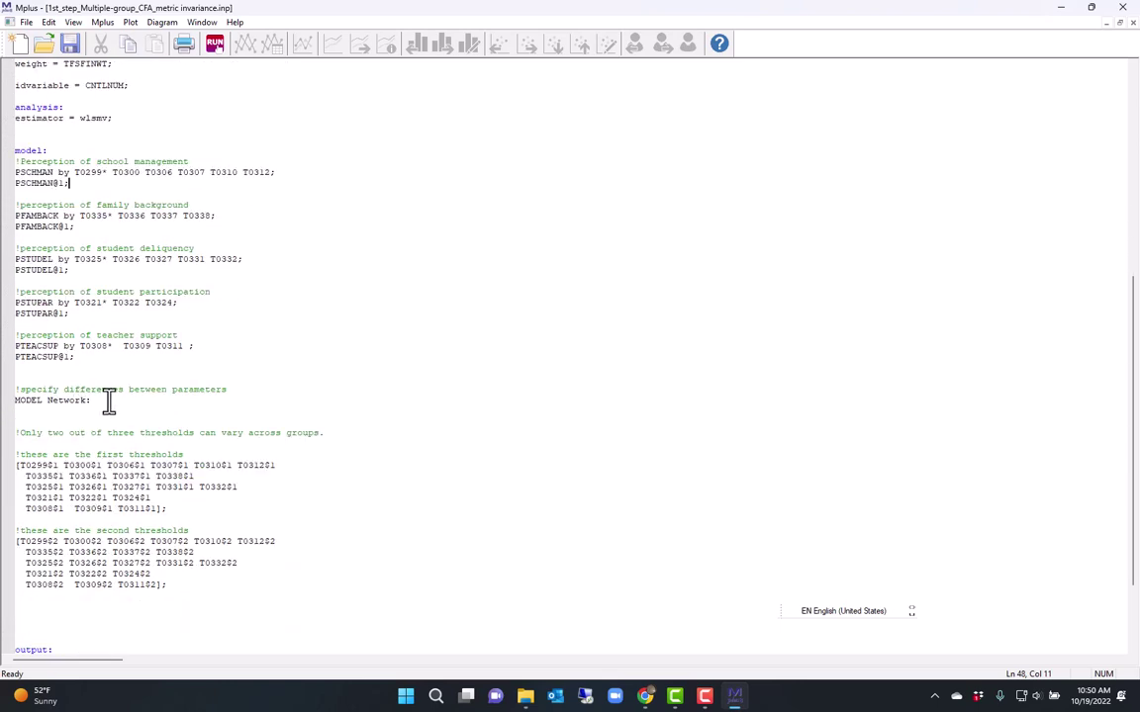
drag(109, 401, 6, 401)
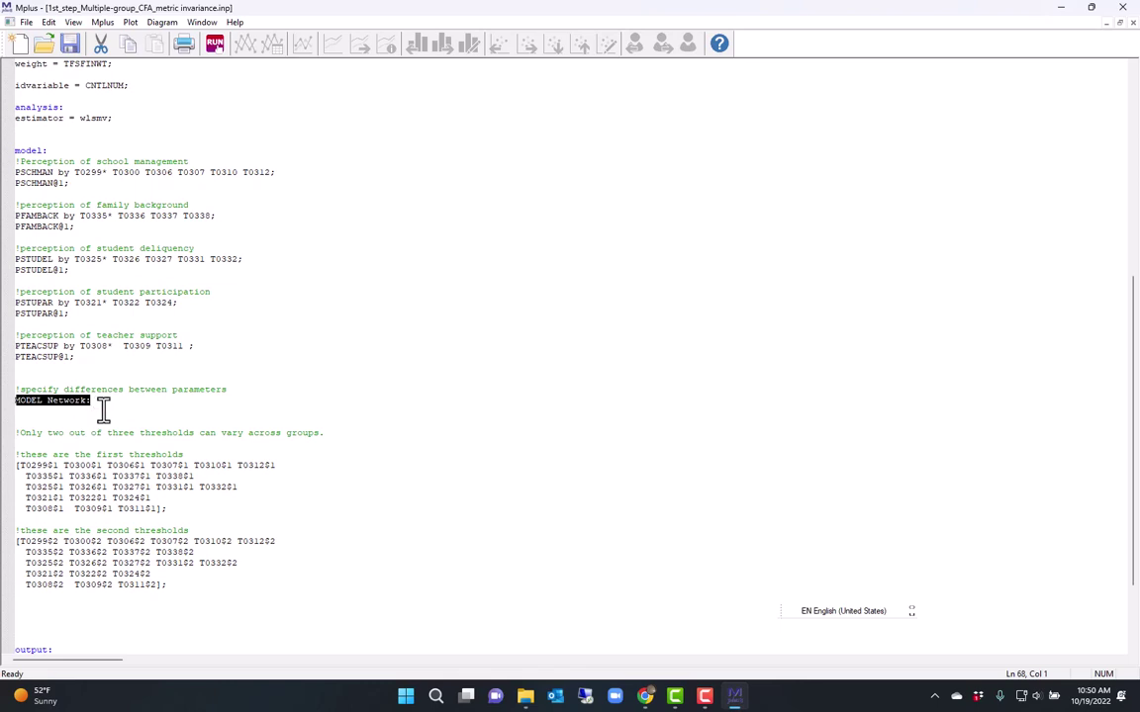
scroll(159, 414, down, 2)
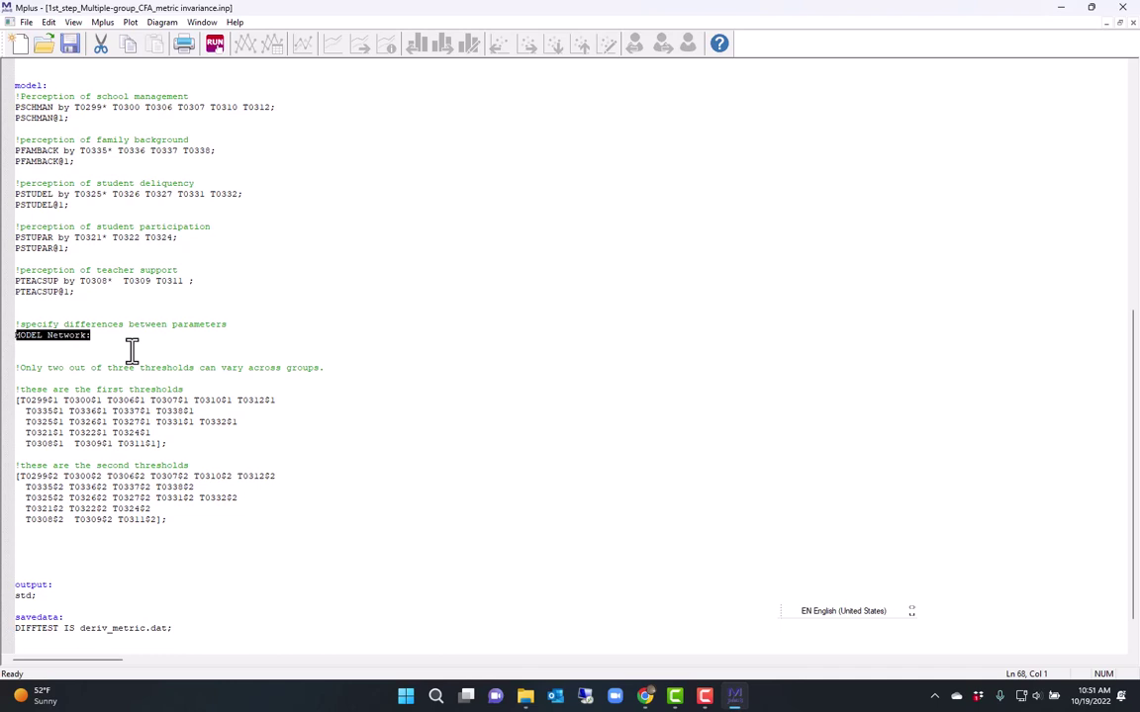
drag(166, 444, 14, 396)
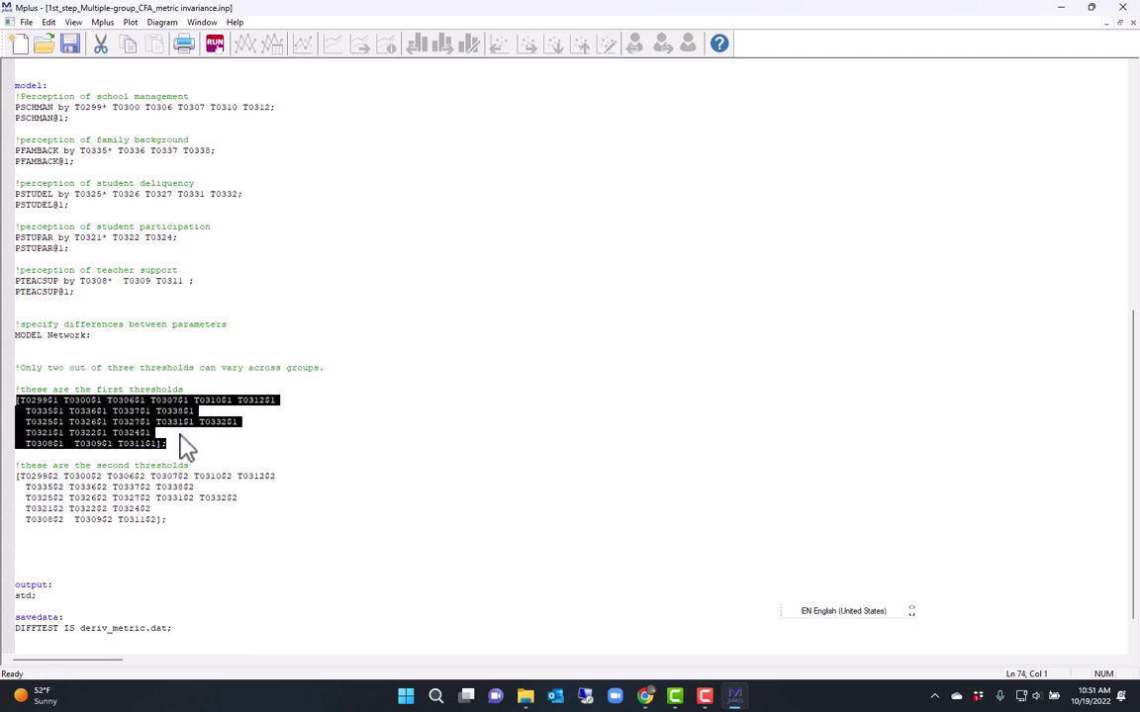
click(174, 522)
drag(175, 522, 15, 476)
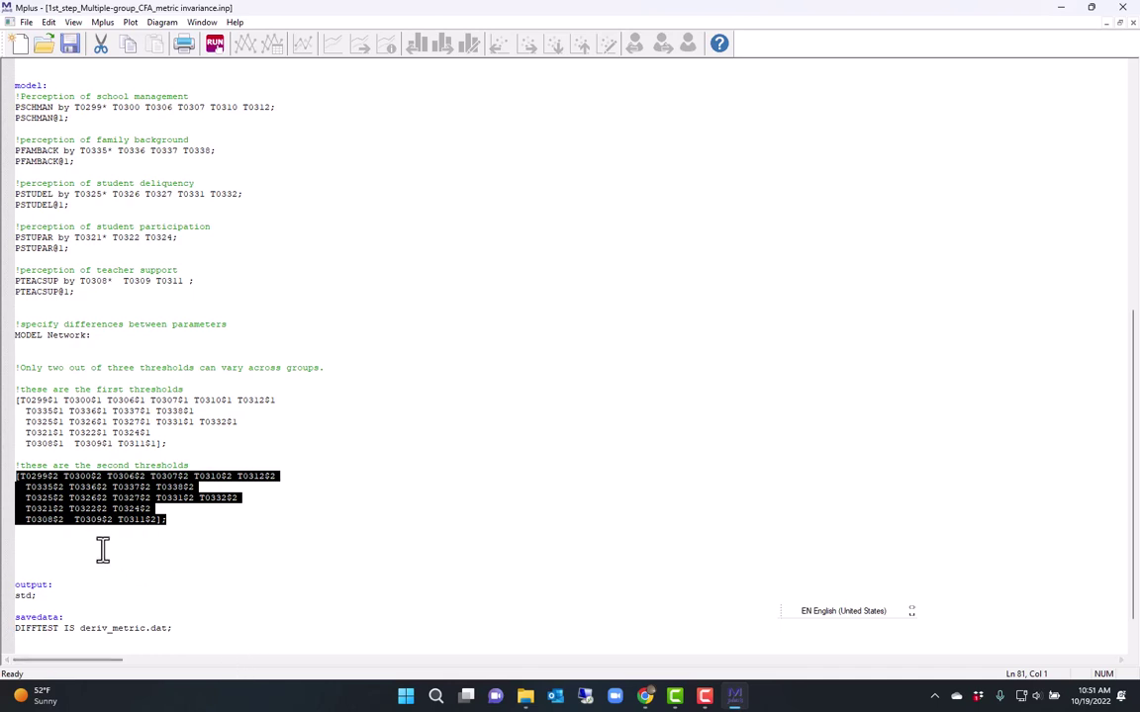
click(113, 545)
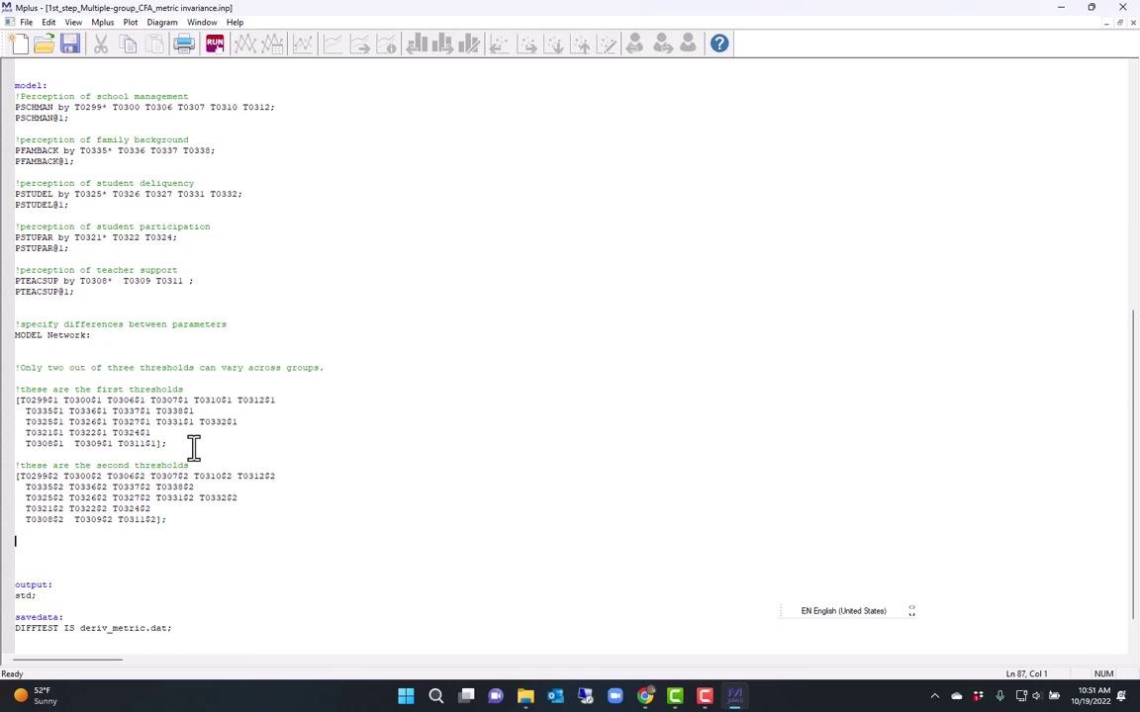
scroll(186, 501, down, 1)
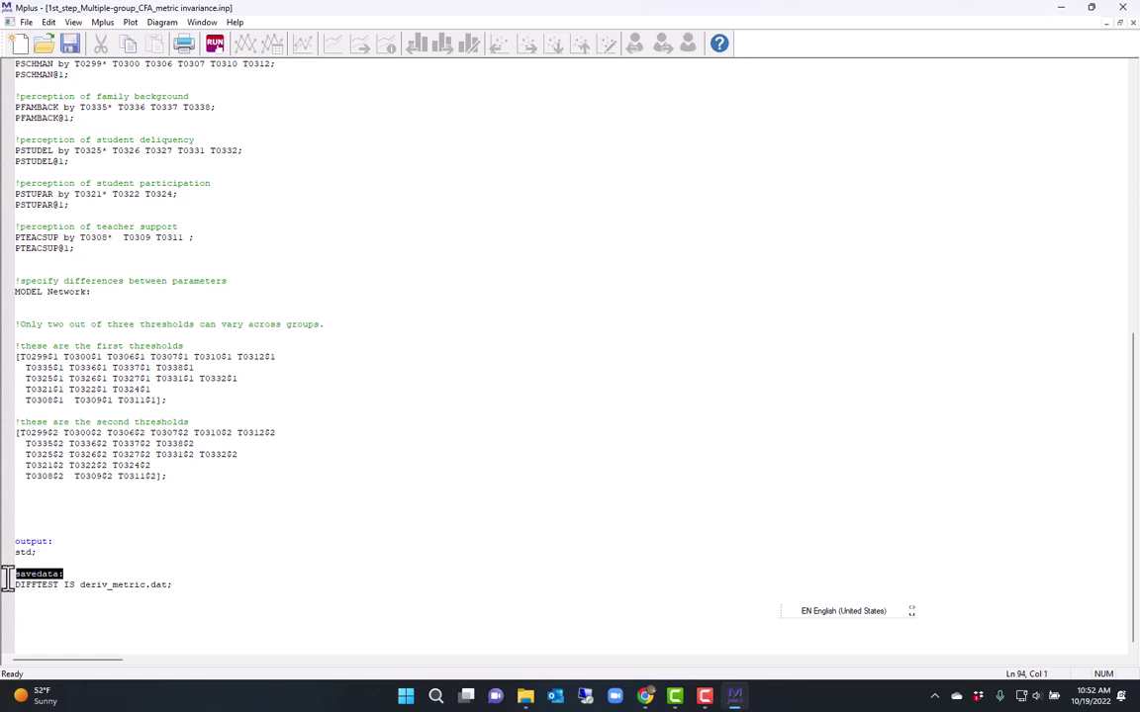
click(146, 618)
drag(193, 588, 37, 572)
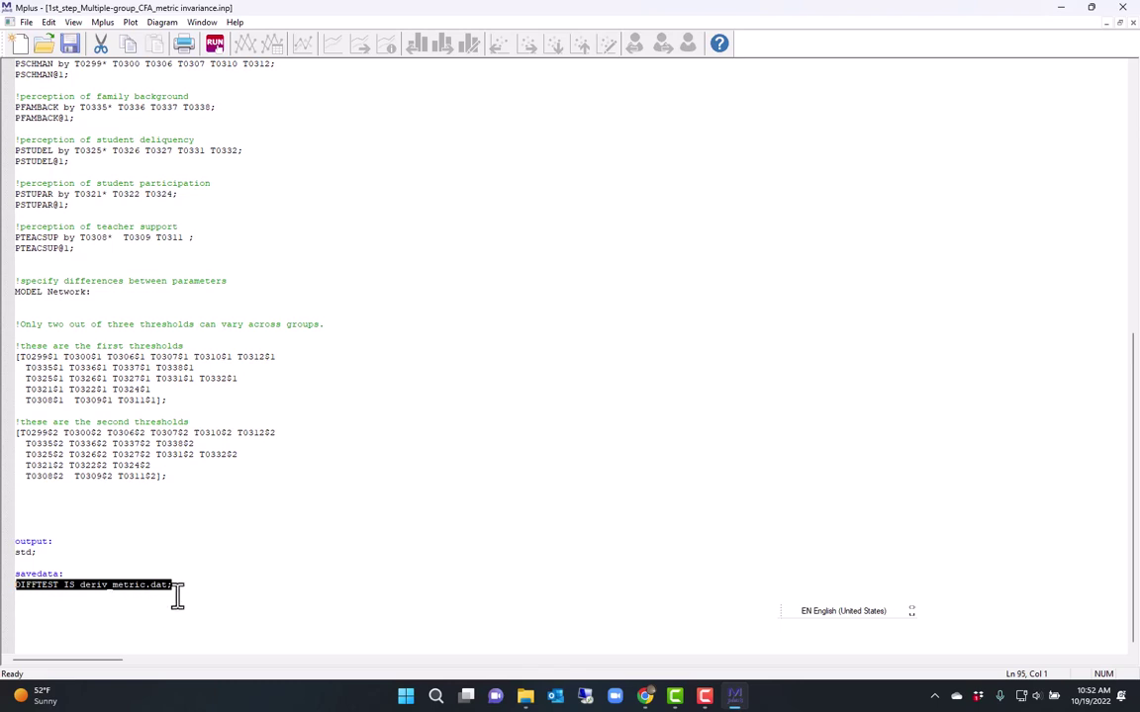
click(81, 593)
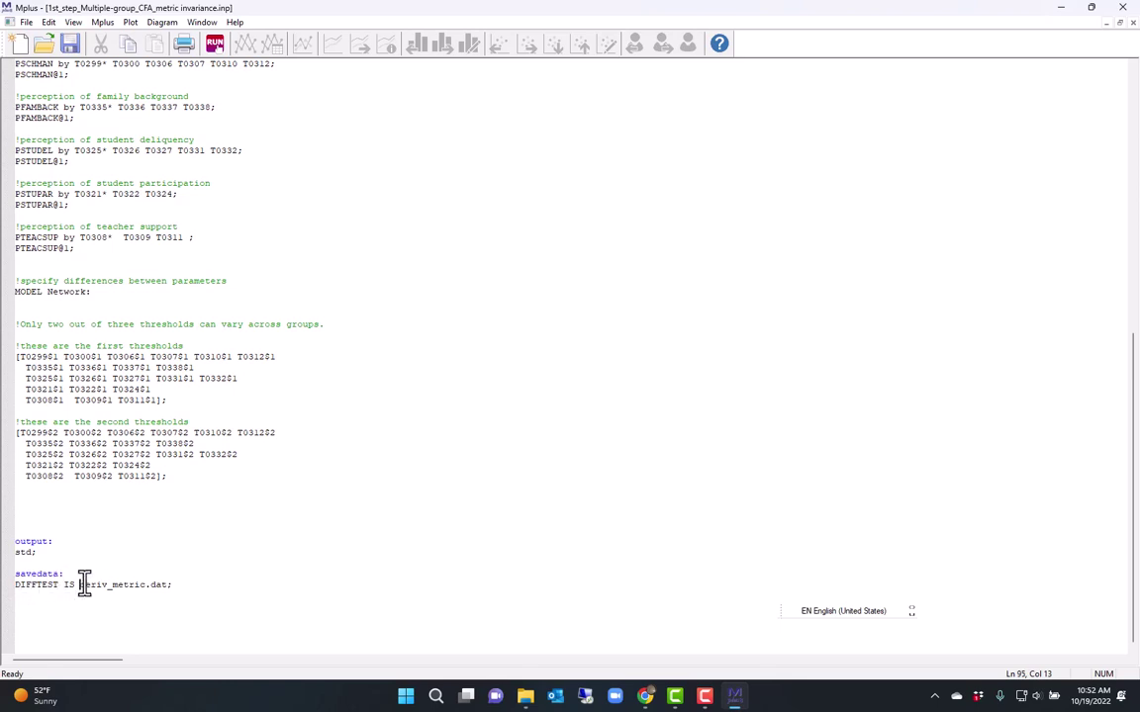
drag(83, 585, 158, 581)
click(235, 585)
scroll(282, 431, up, 2)
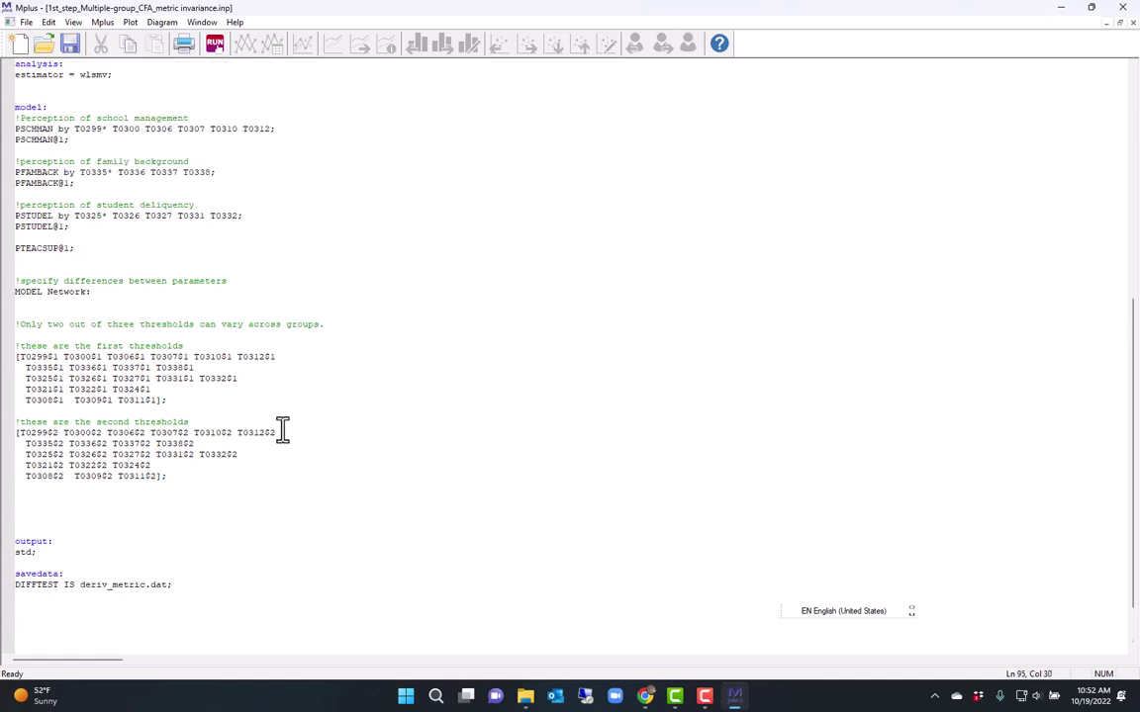
scroll(282, 431, up, 13)
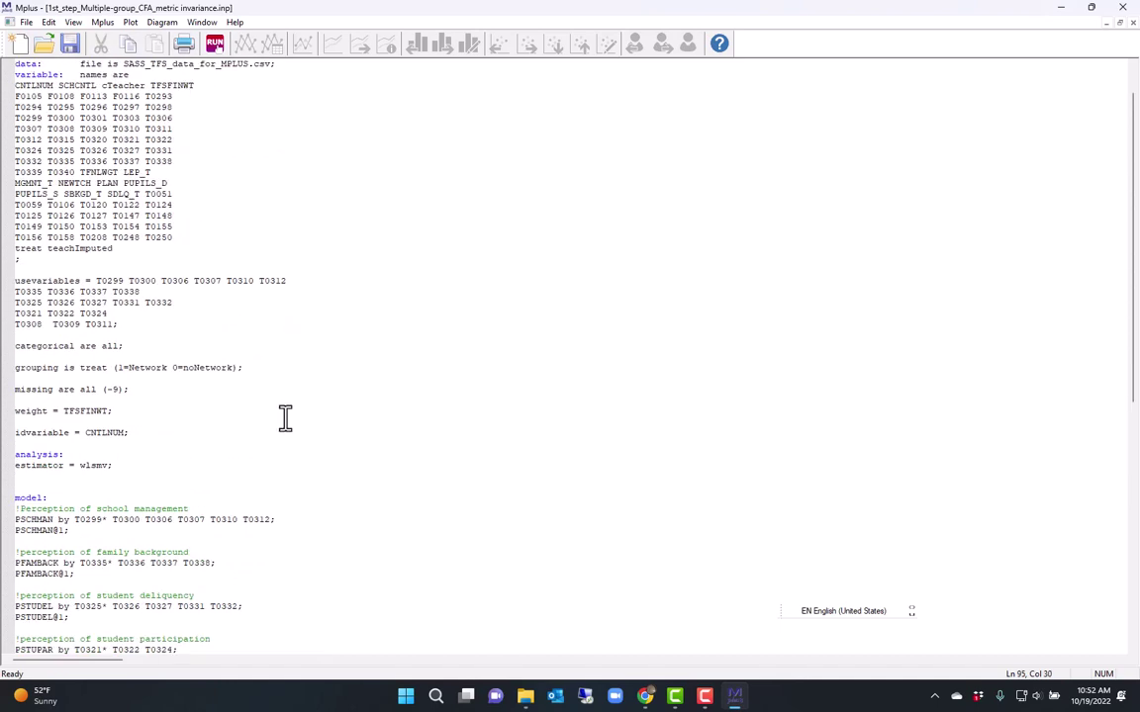
Step: Run the metric invariance model and scroll through the resulting output file
click(217, 47)
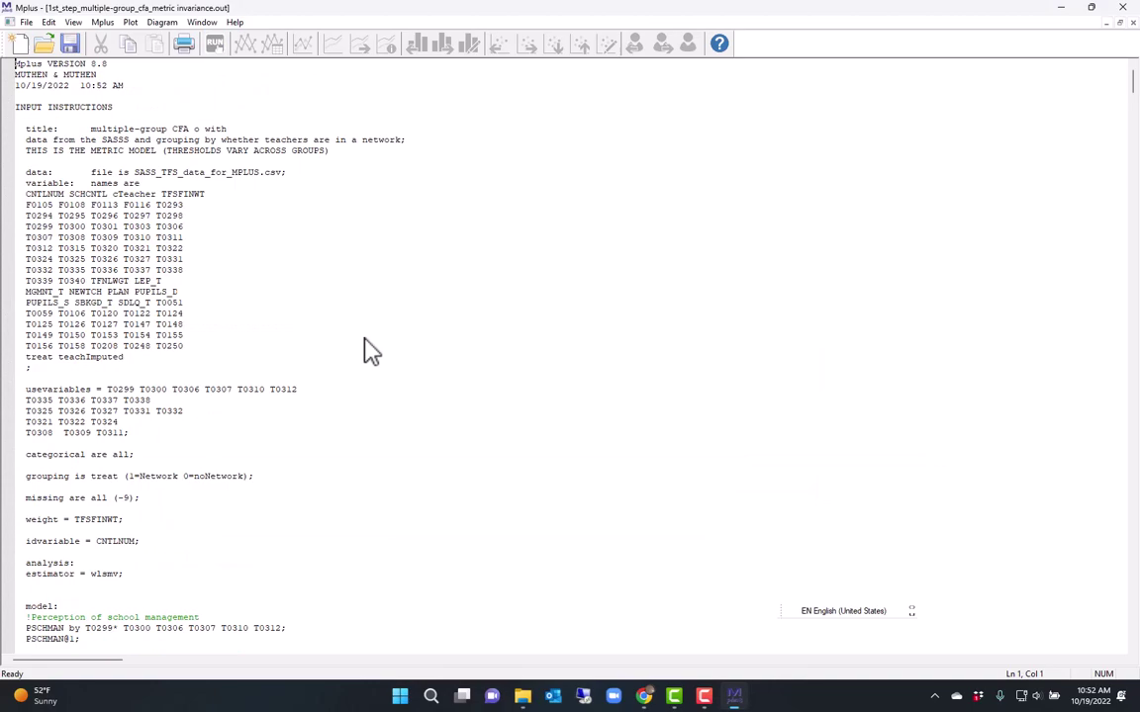
scroll(377, 414, down, 20)
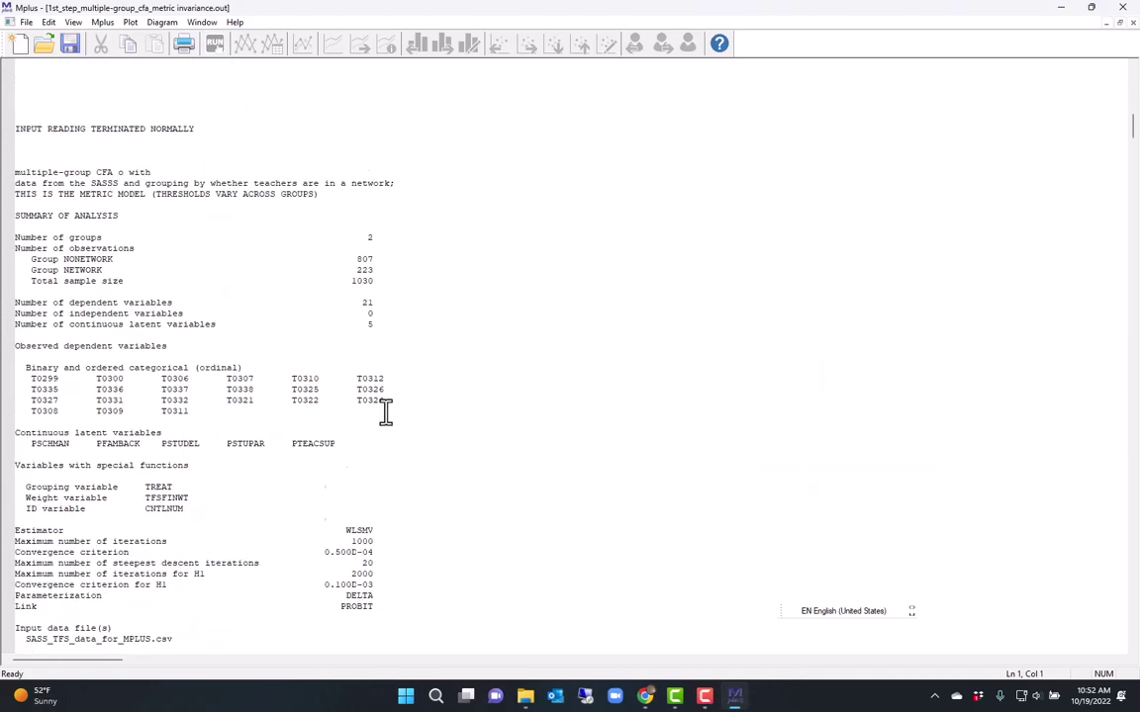
scroll(385, 414, down, 20)
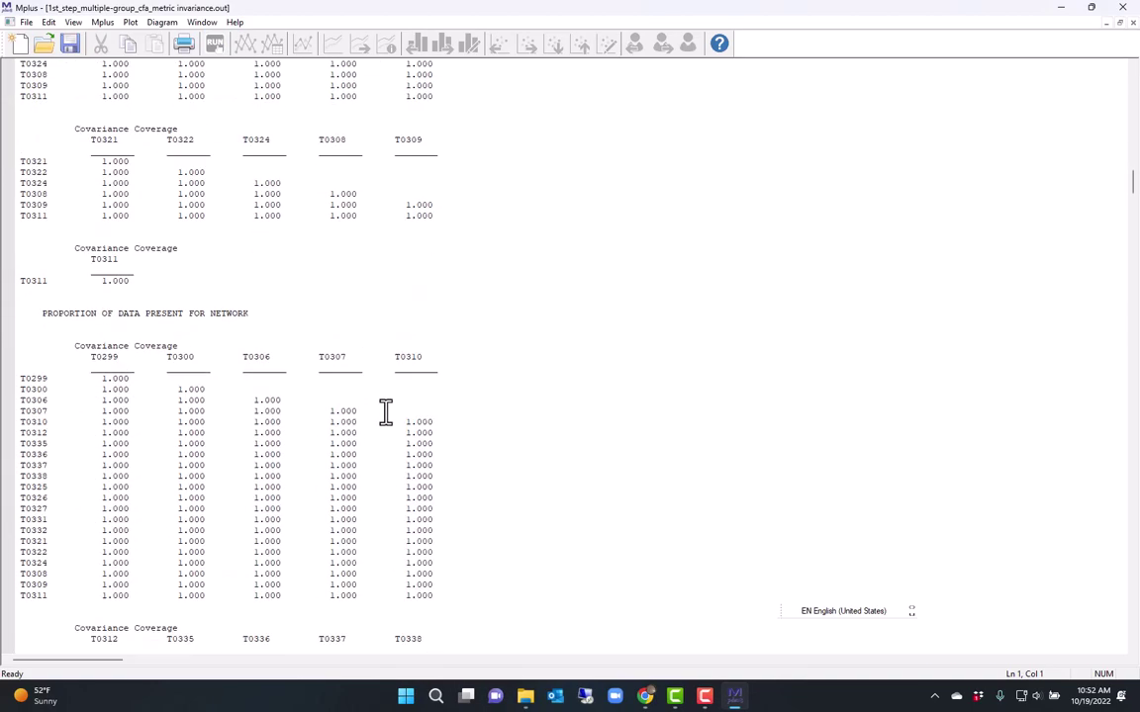
scroll(385, 414, down, 20)
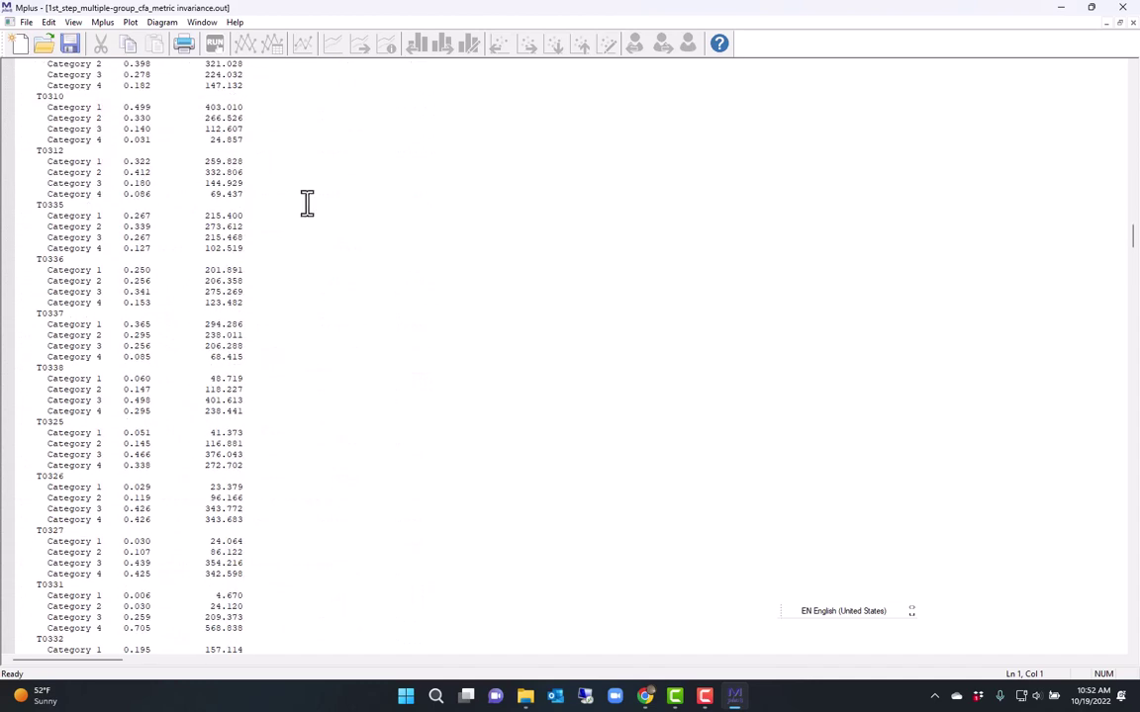
scroll(276, 433, down, 20)
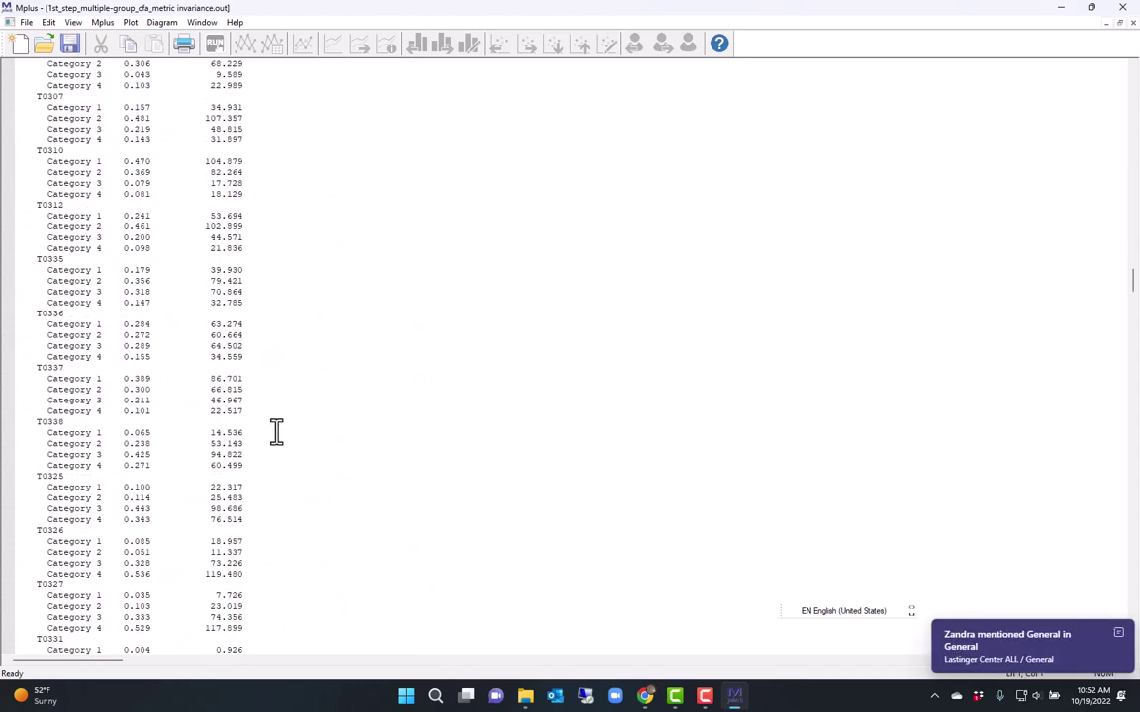
scroll(276, 433, down, 20)
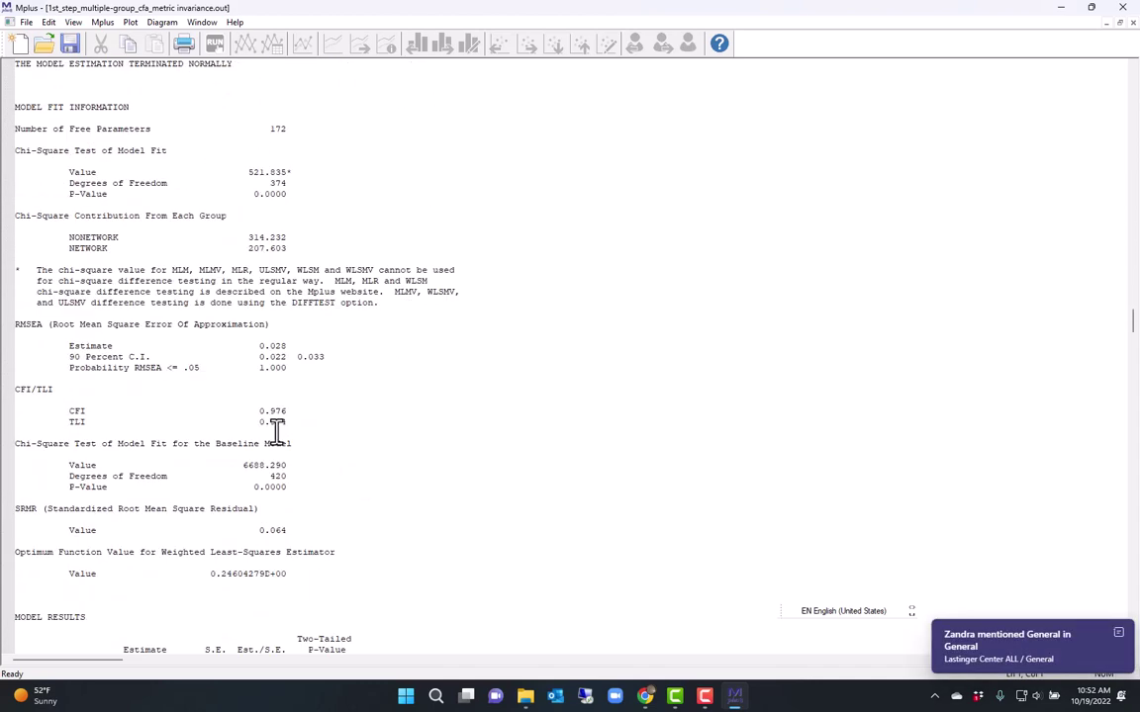
scroll(276, 432, down, 20)
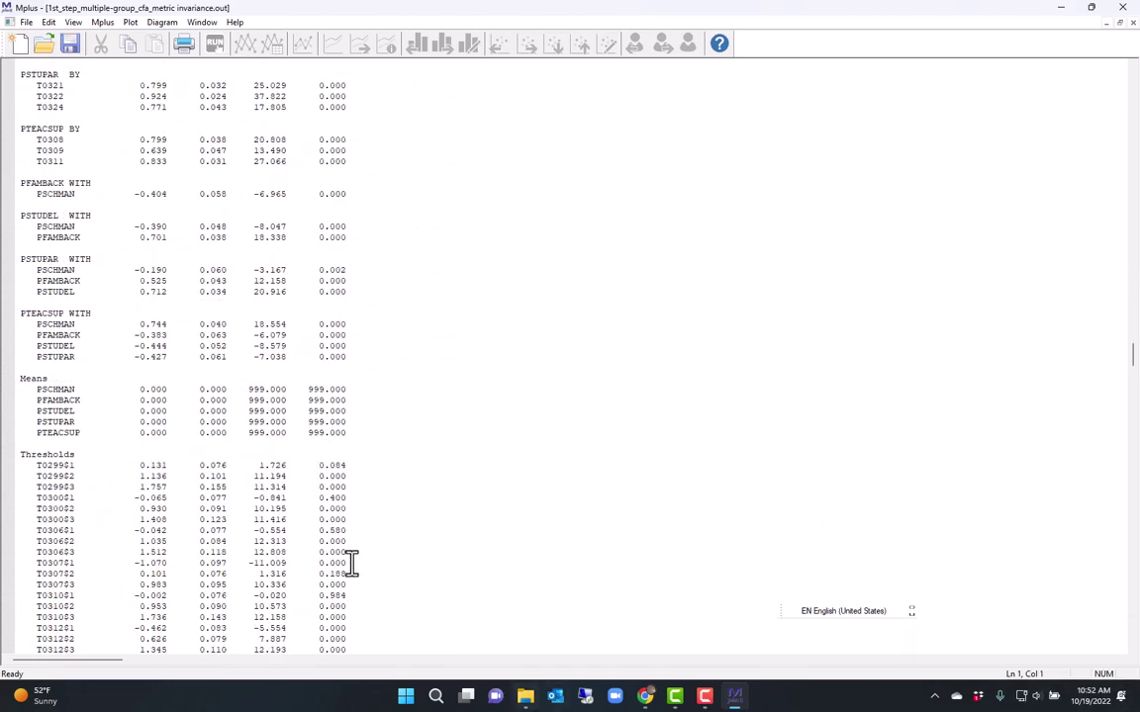
scroll(397, 512, down, 20)
scroll(400, 510, down, 10)
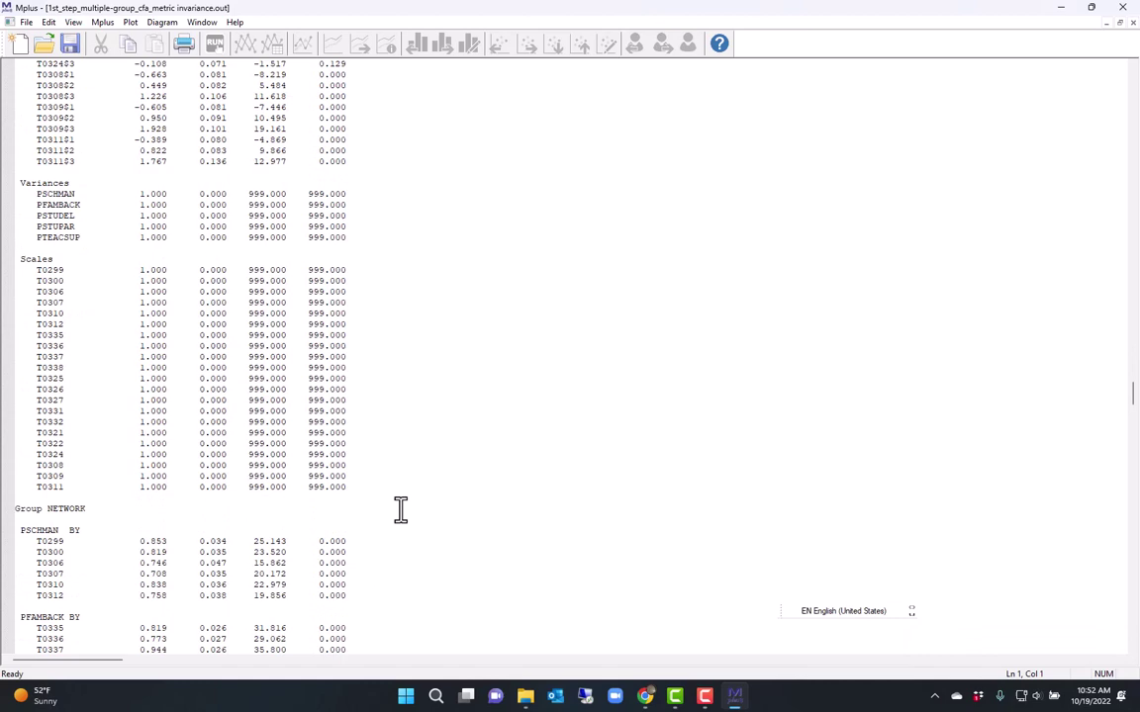
scroll(400, 510, down, 18)
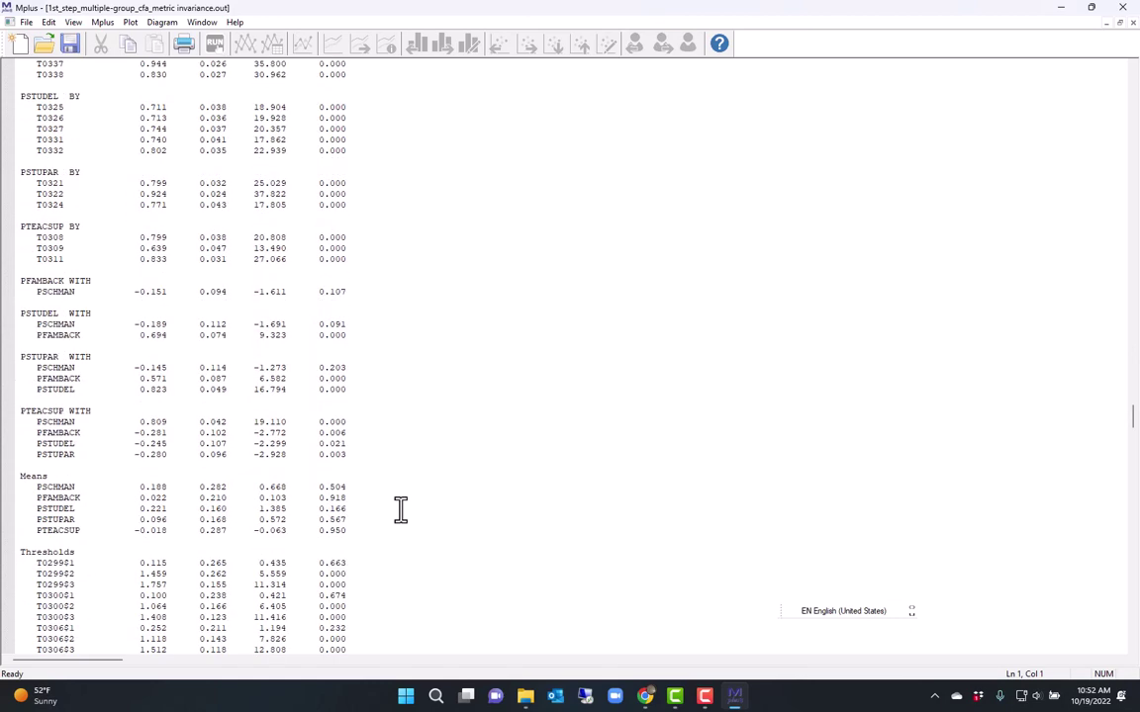
scroll(399, 510, down, 20)
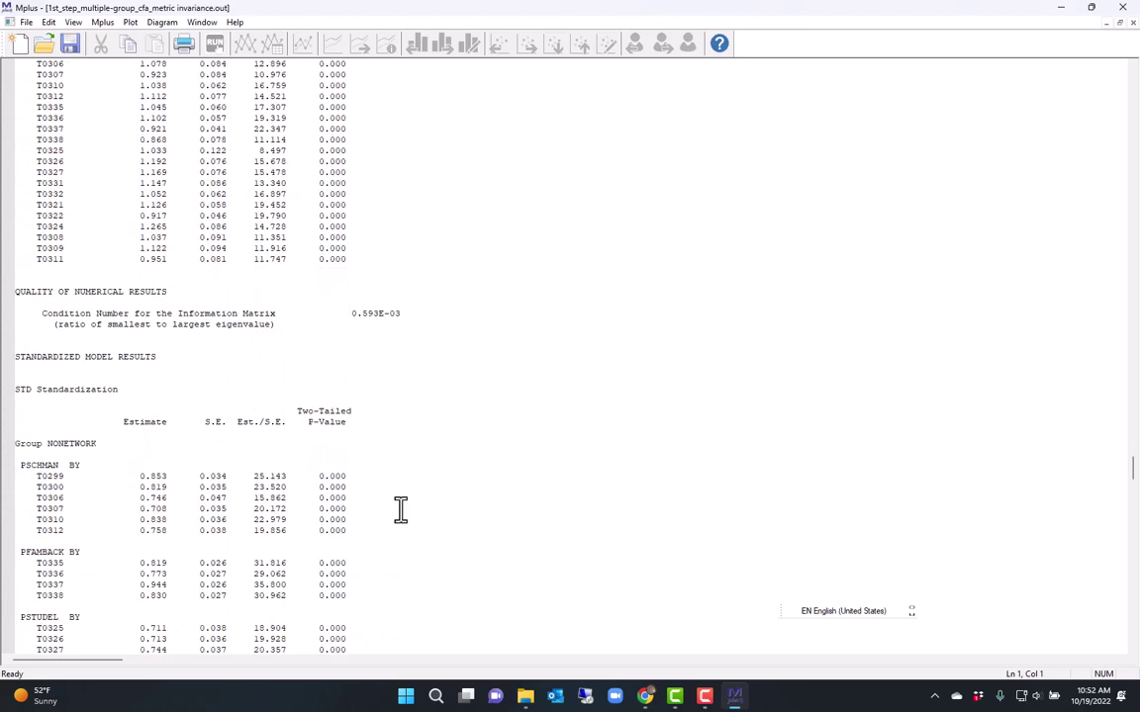
scroll(400, 511, down, 20)
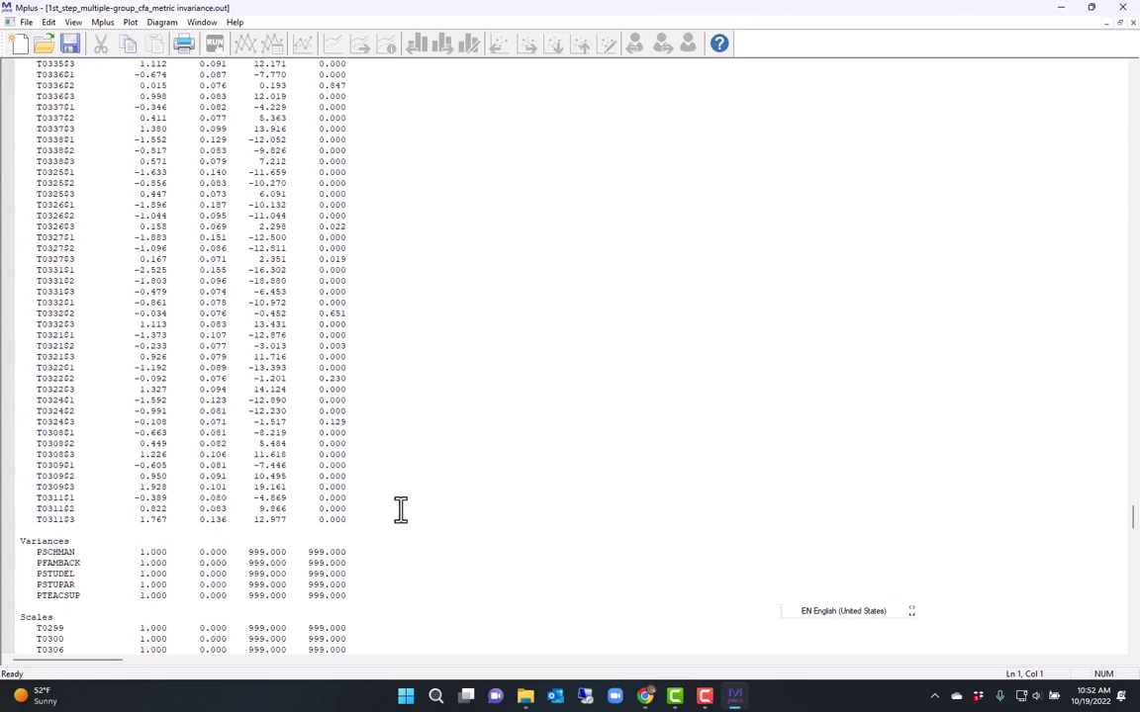
scroll(400, 511, down, 9)
scroll(463, 441, up, 20)
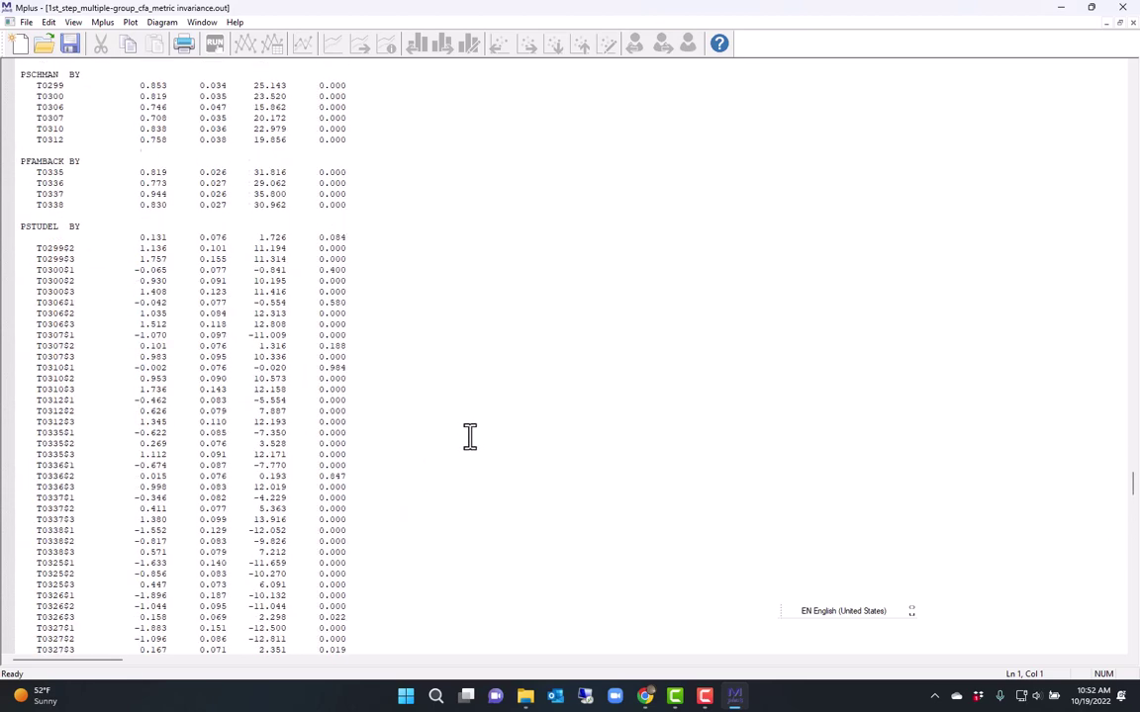
scroll(470, 436, up, 20)
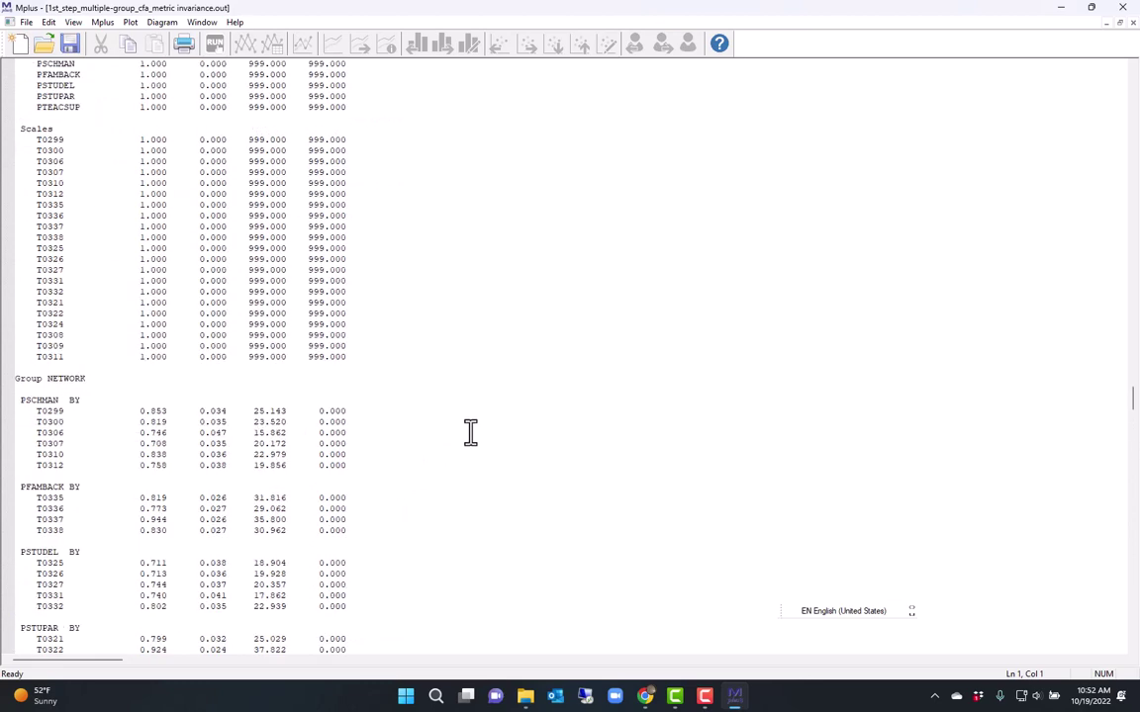
scroll(470, 431, up, 20)
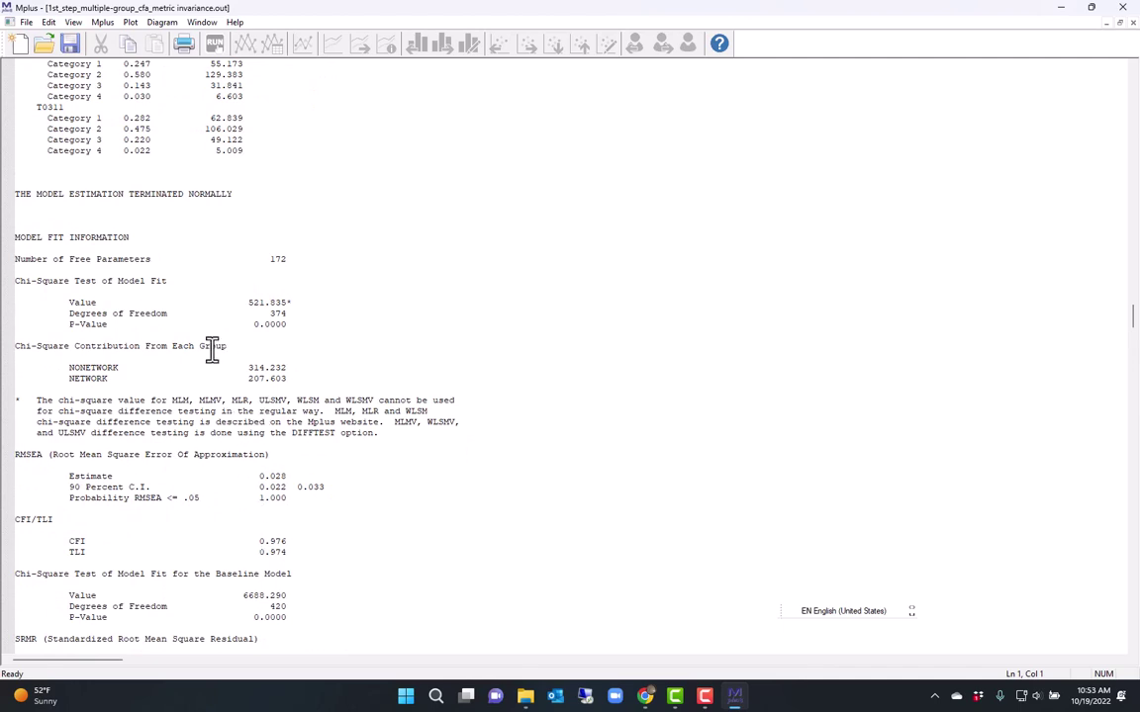
Step: Highlight chi-square 521.835 on 374 df, CFI 0.976/TLI 0.974, and the first PSCHMAN loading
drag(290, 324, 17, 272)
scroll(172, 399, down, 4)
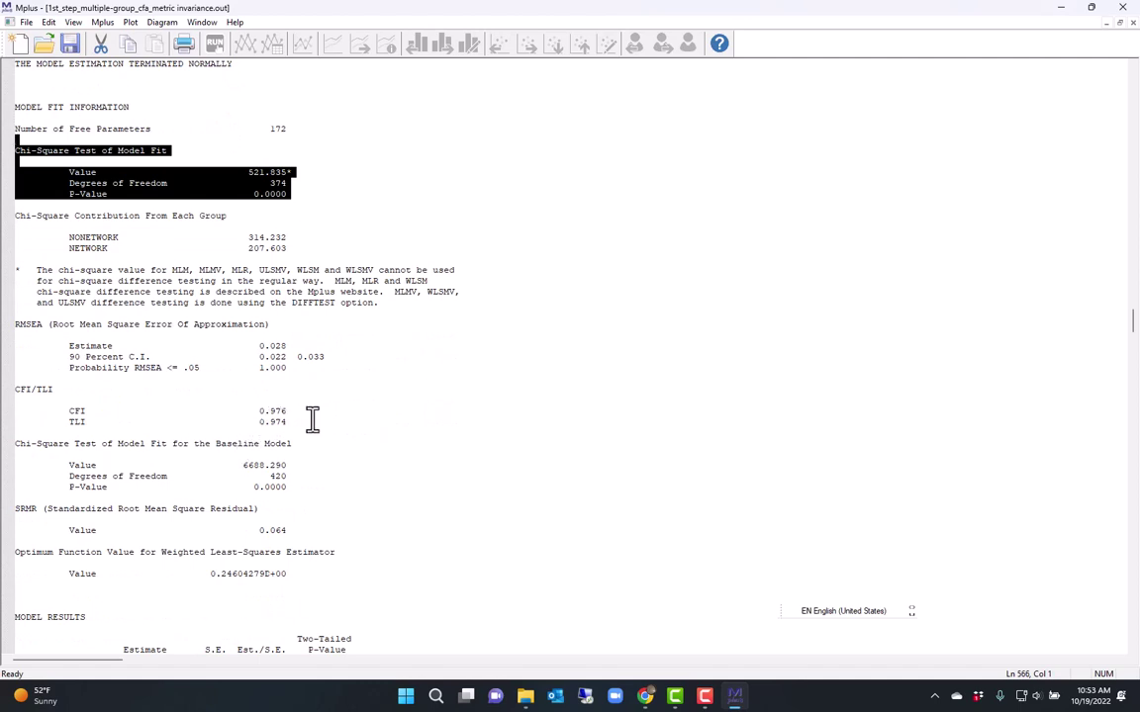
drag(287, 421, 17, 380)
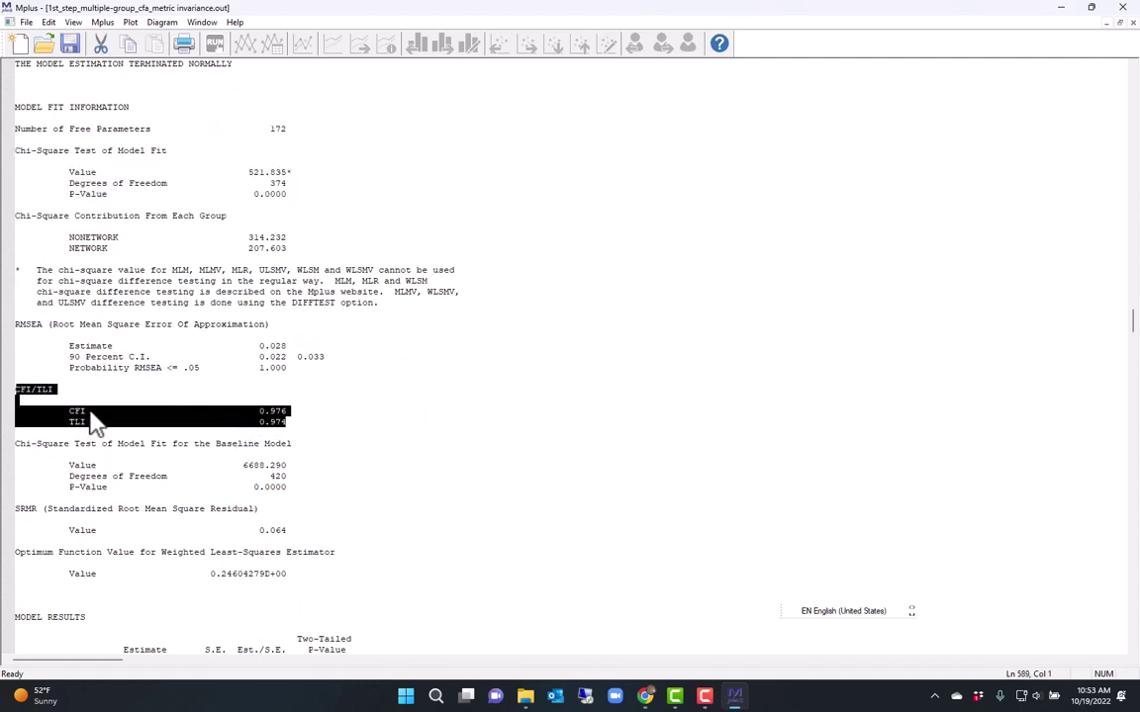
scroll(287, 594, down, 6)
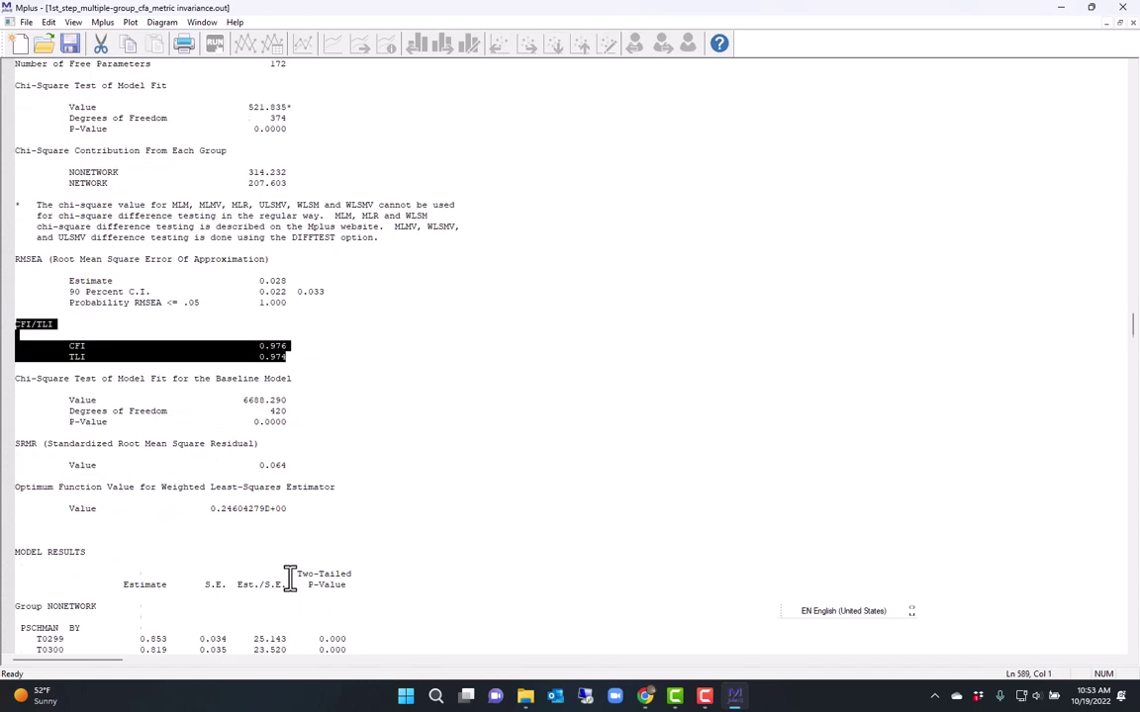
scroll(297, 544, down, 6)
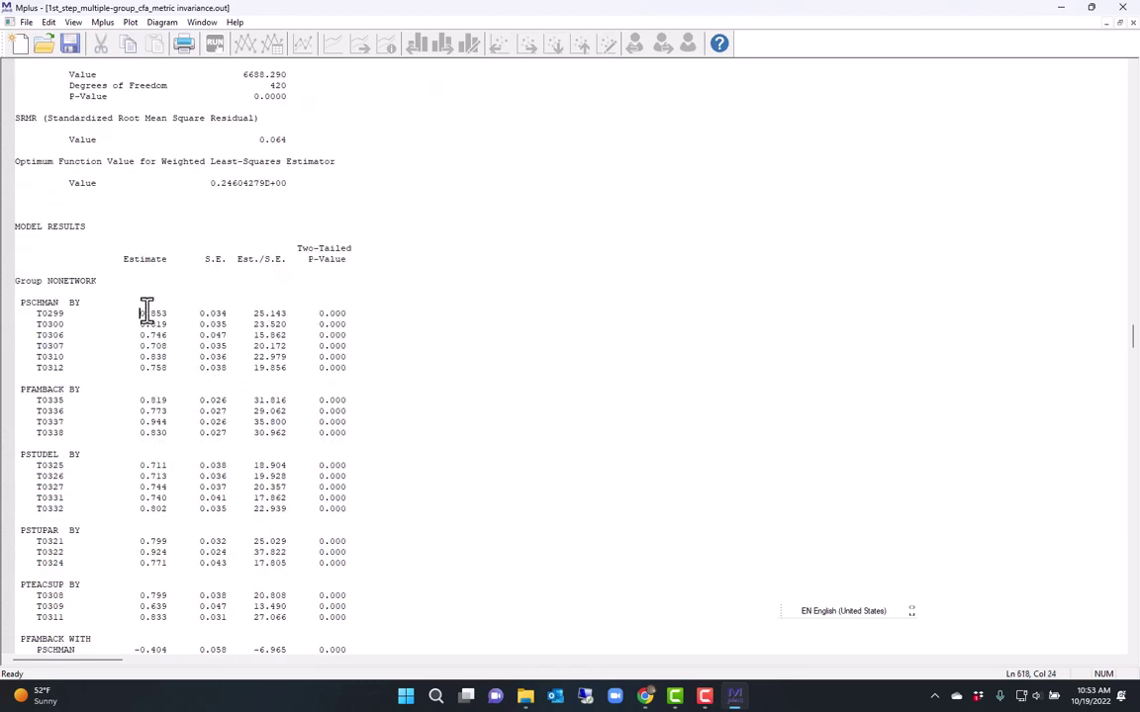
drag(141, 313, 170, 315)
scroll(189, 396, down, 12)
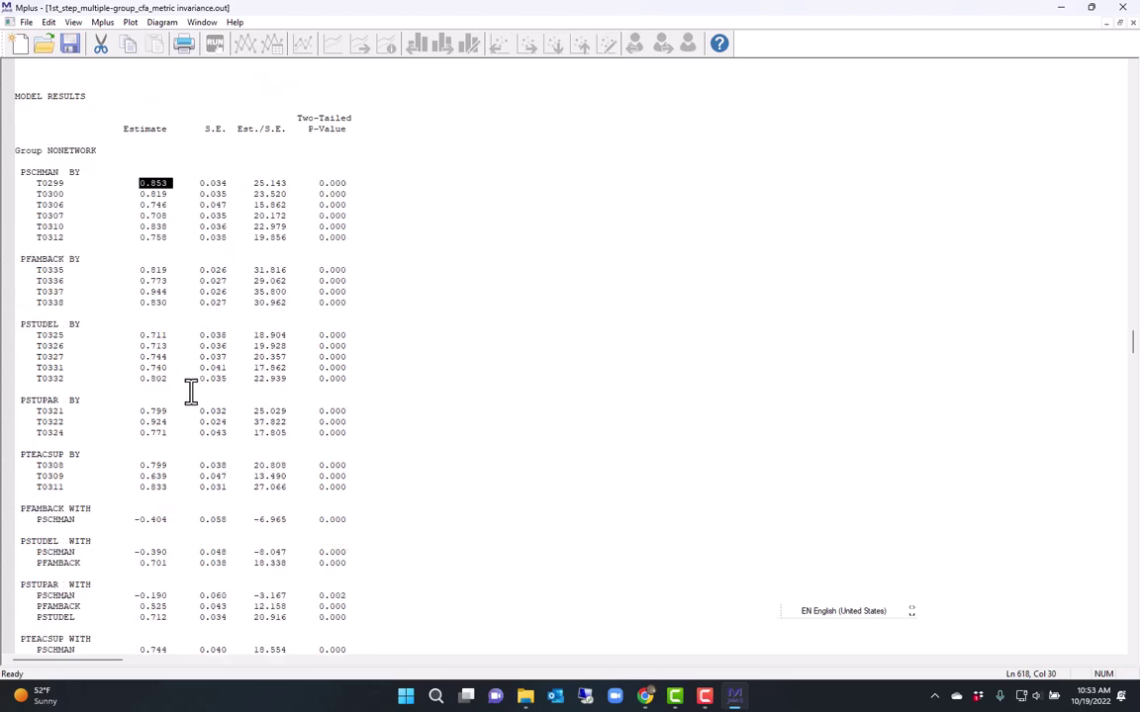
scroll(189, 476, down, 20)
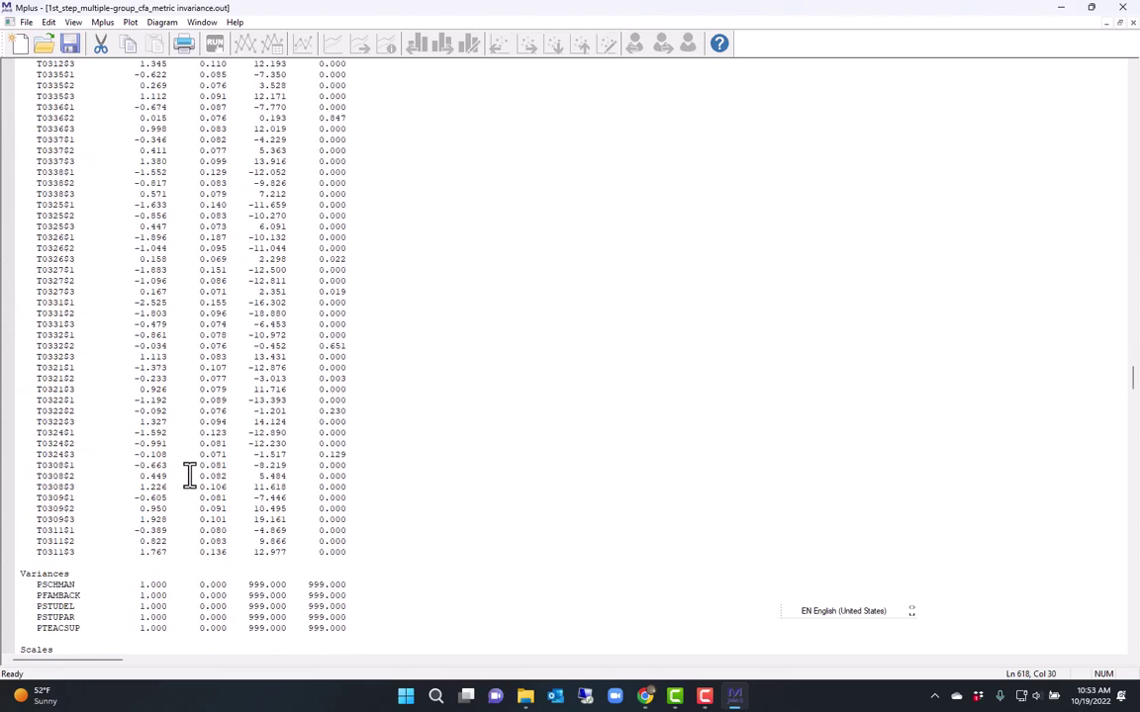
scroll(189, 476, down, 2)
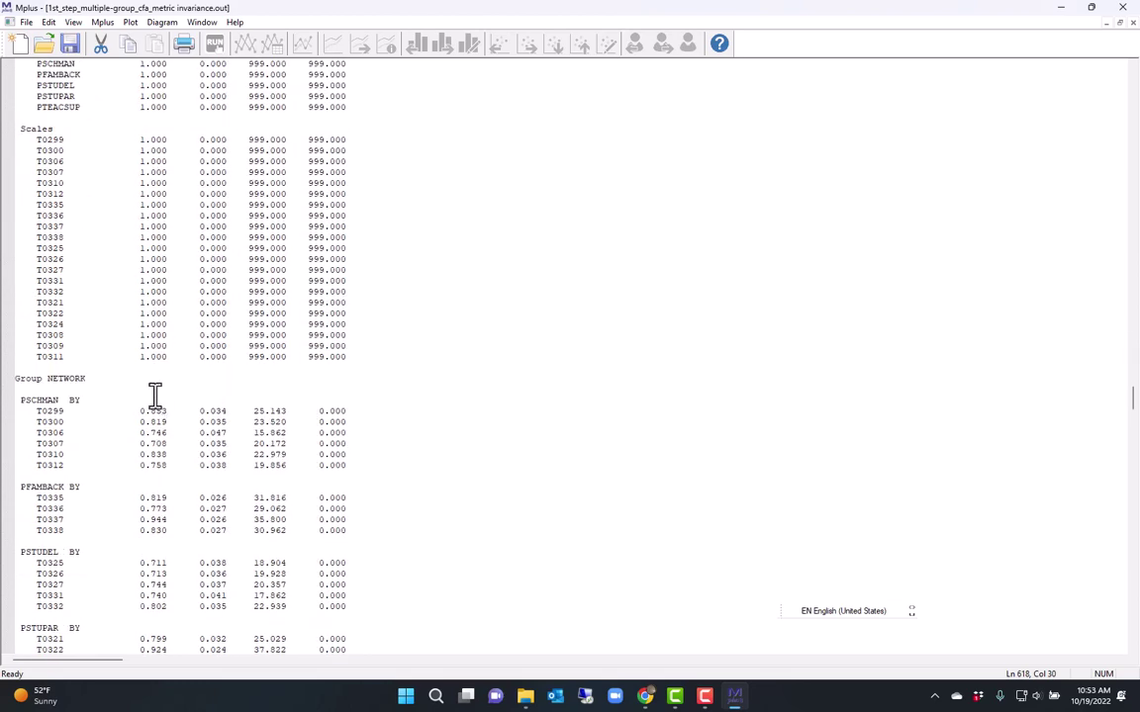
drag(134, 411, 164, 411)
scroll(185, 414, up, 20)
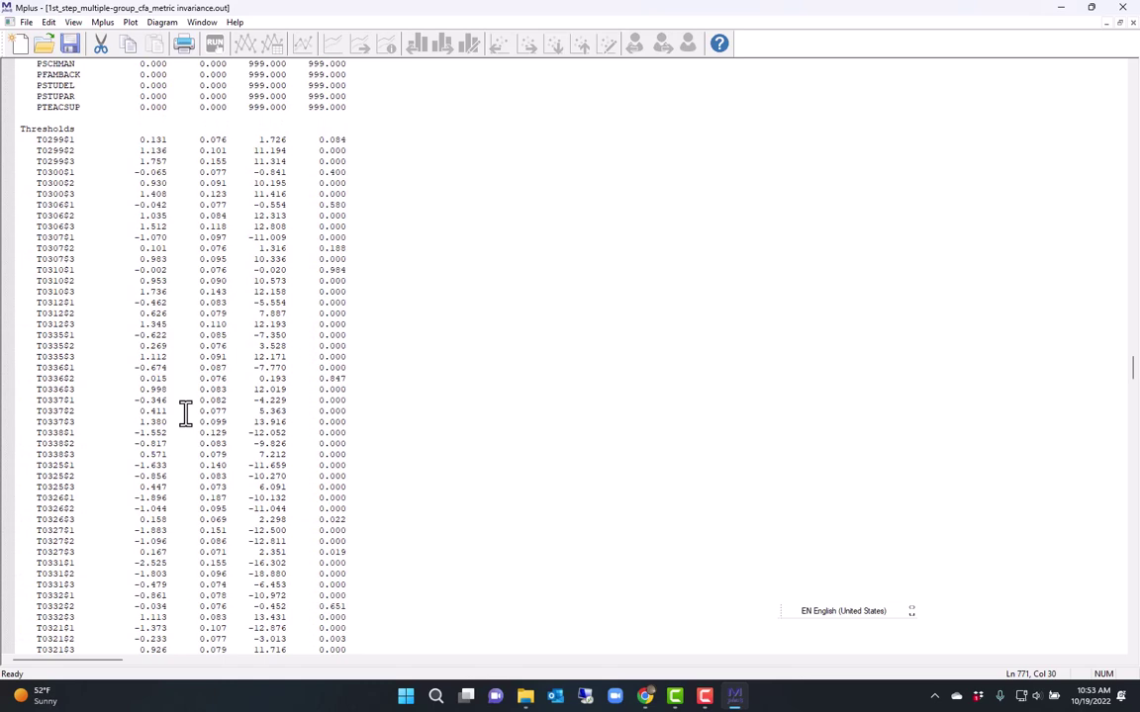
scroll(185, 413, up, 8)
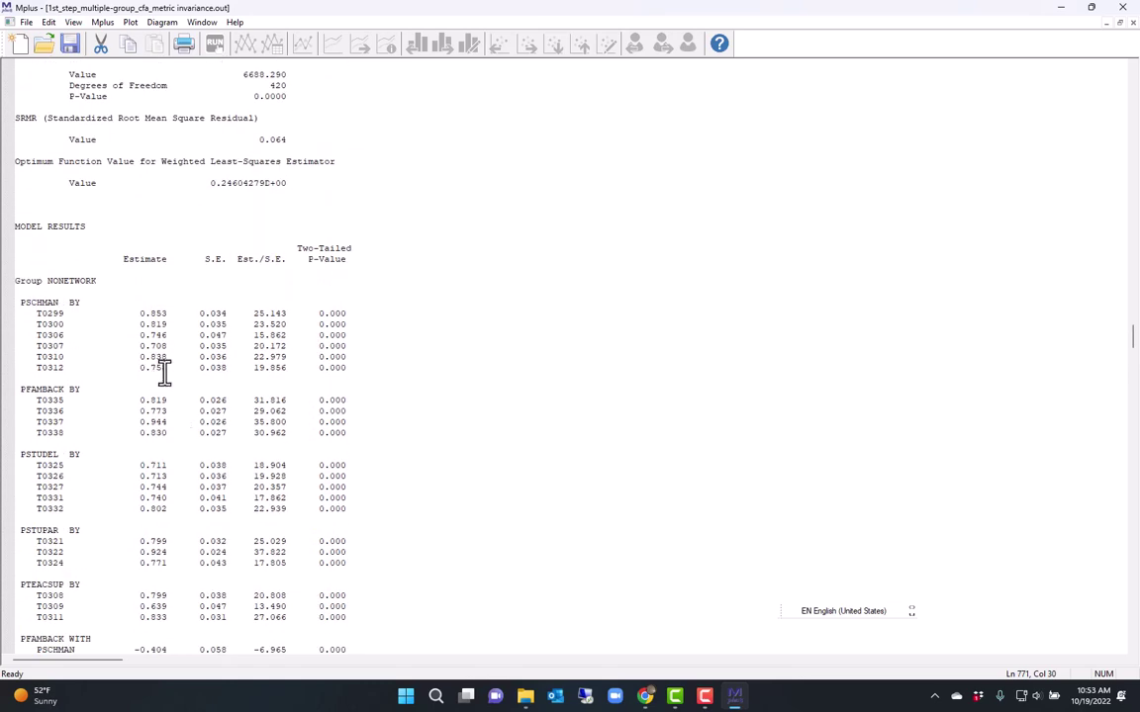
scroll(163, 371, down, 18)
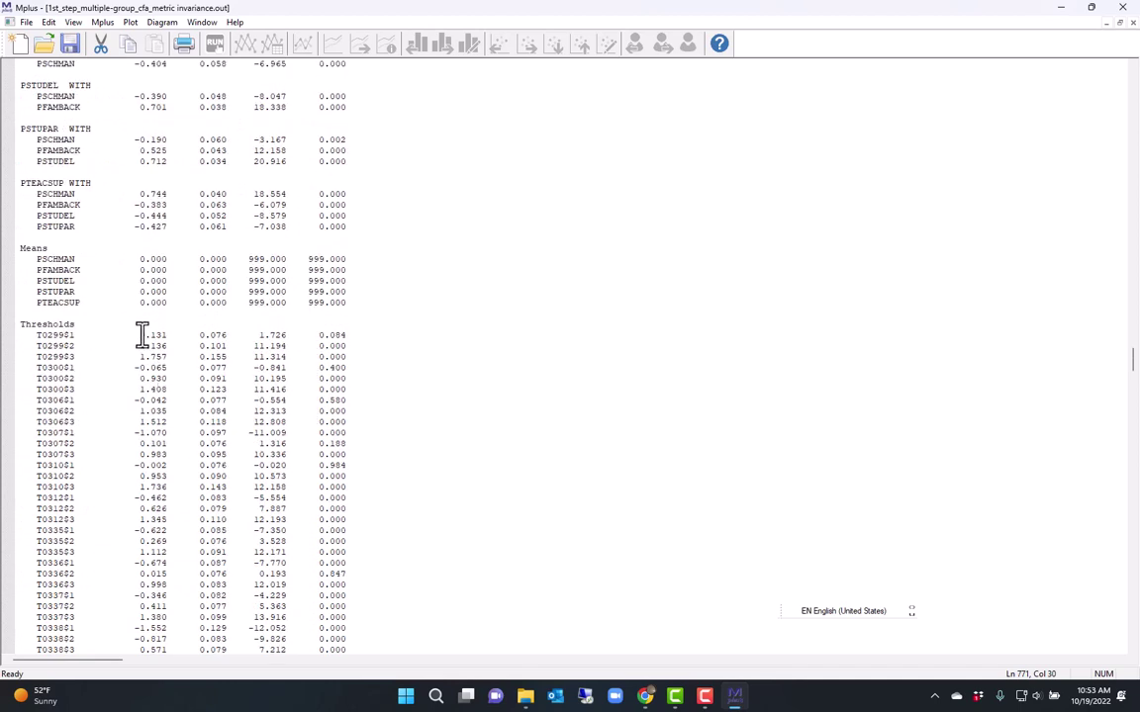
drag(139, 334, 173, 335)
scroll(183, 364, down, 18)
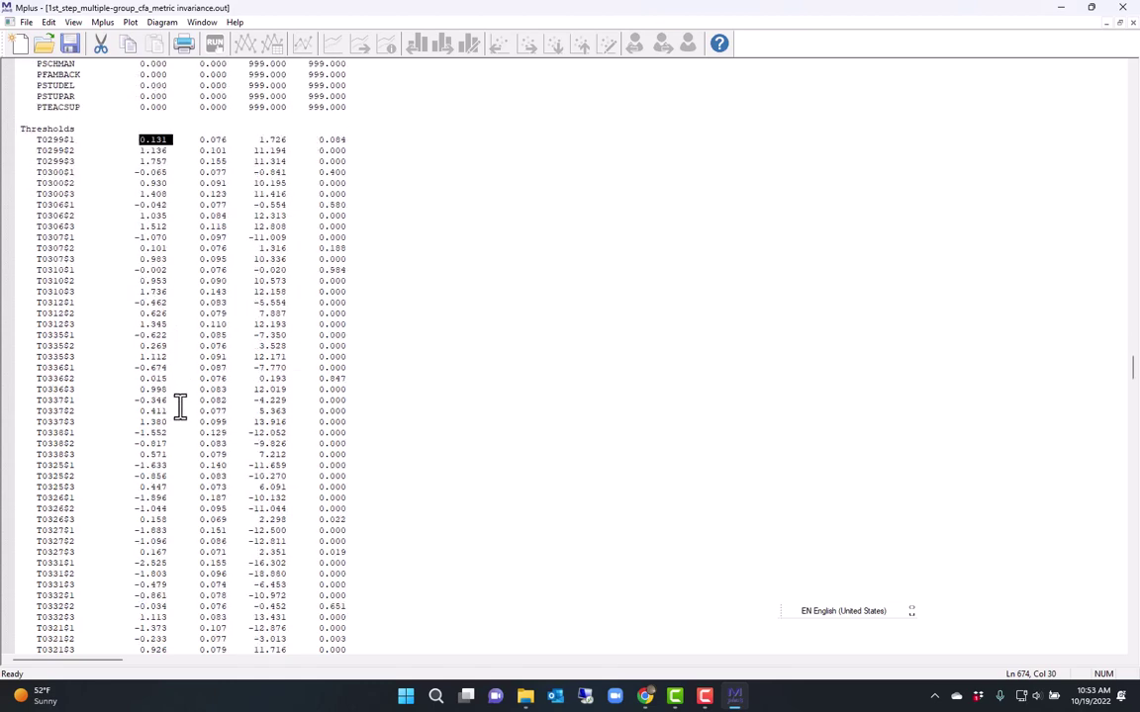
scroll(181, 405, down, 20)
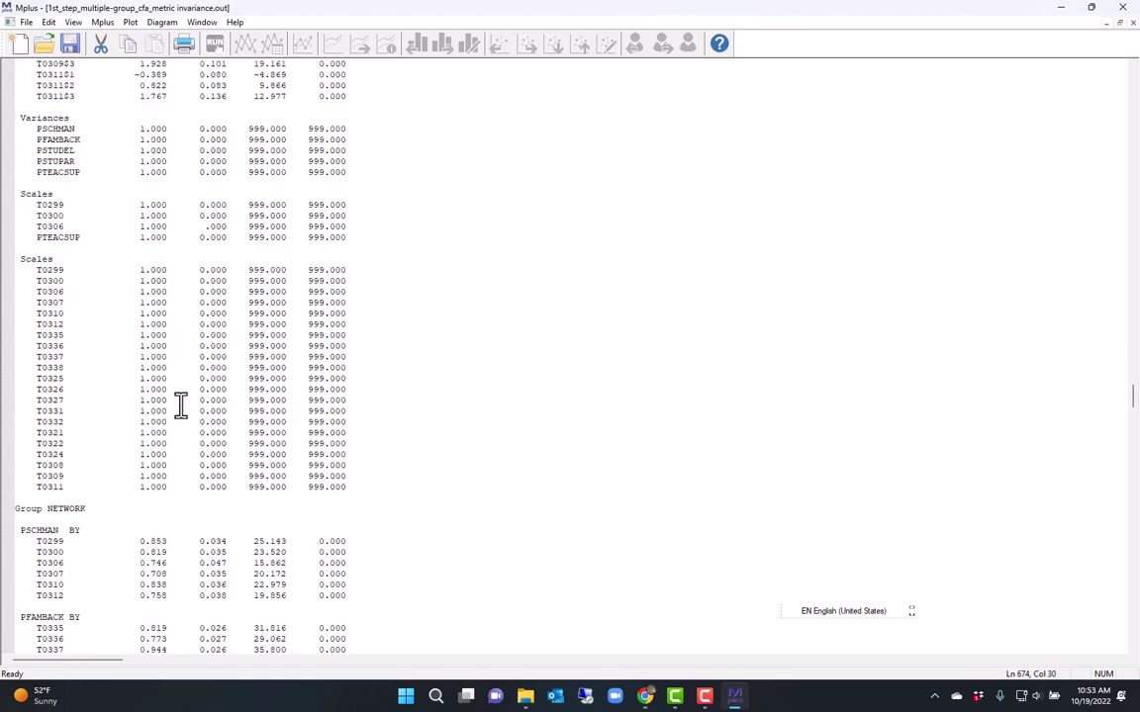
scroll(181, 403, down, 8)
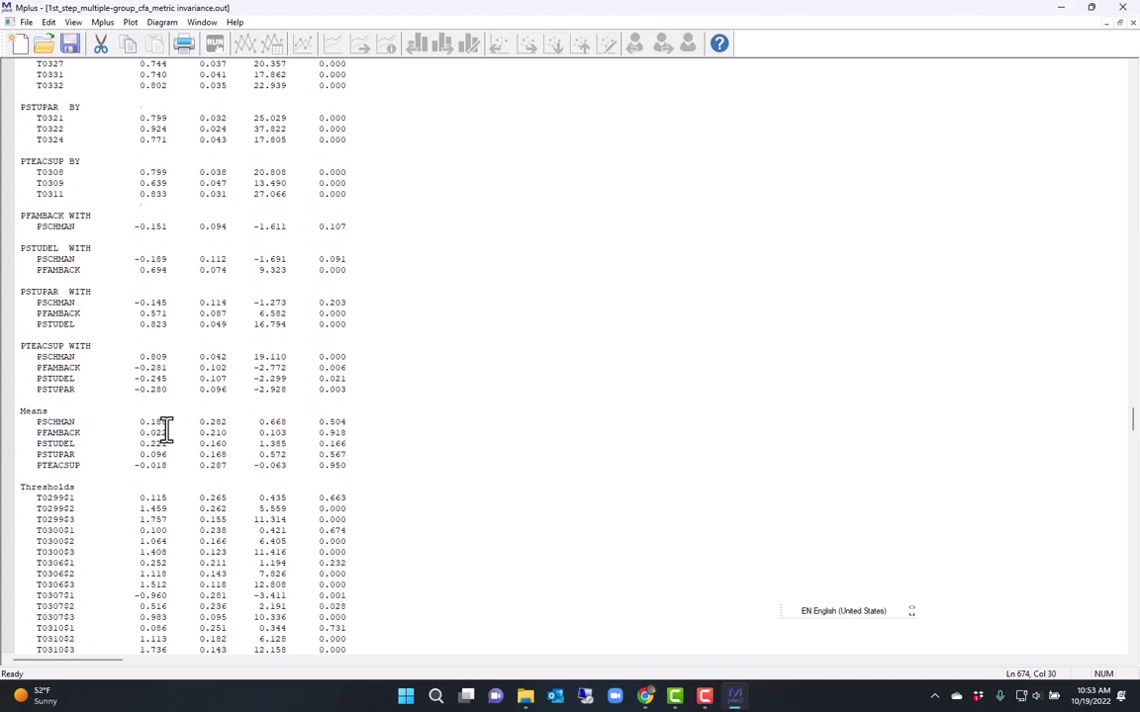
scroll(156, 396, down, 4)
drag(135, 367, 185, 371)
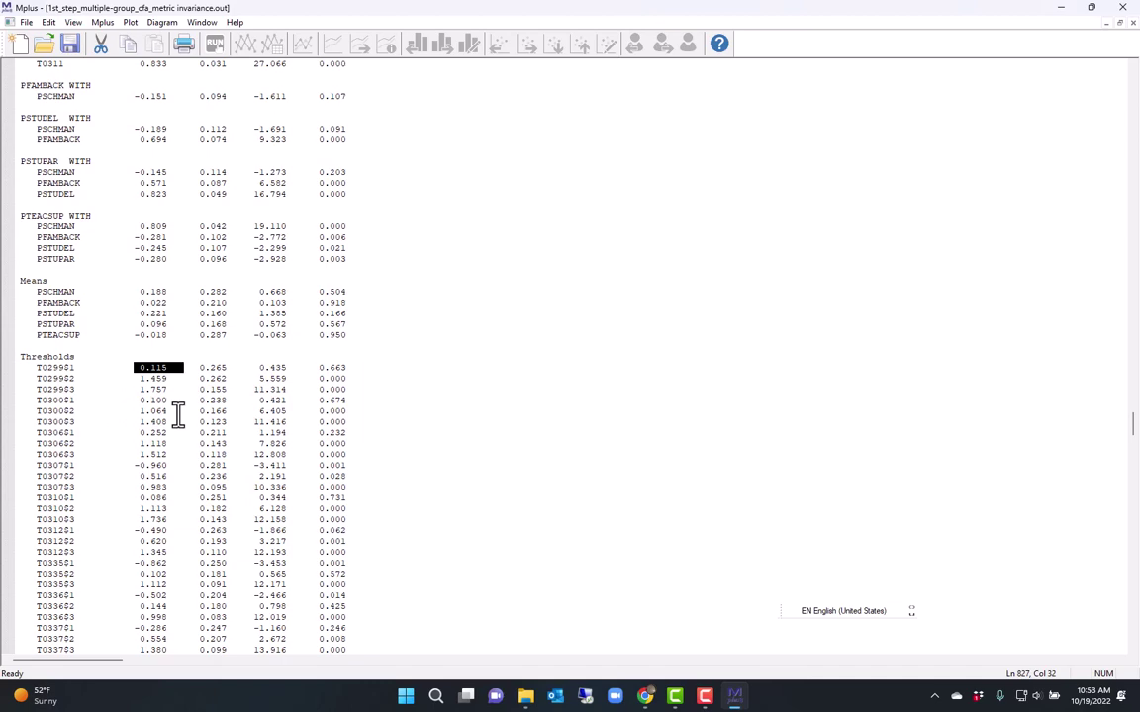
scroll(178, 414, up, 20)
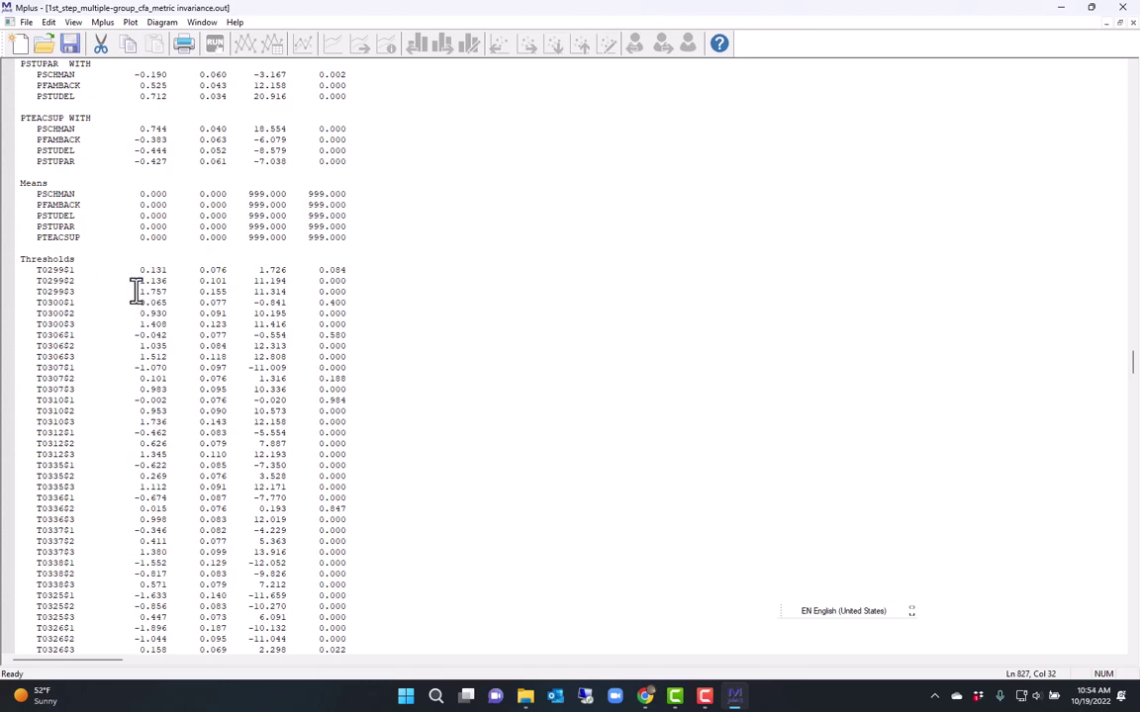
drag(129, 291, 177, 292)
scroll(181, 341, down, 20)
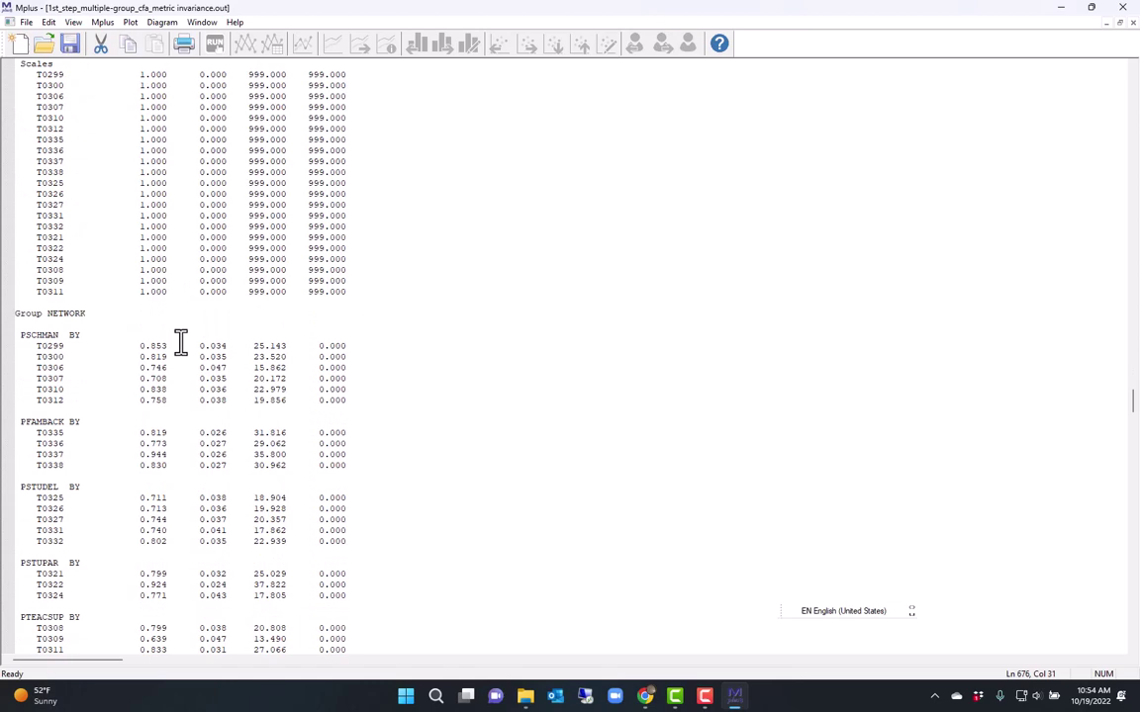
scroll(181, 341, up, 4)
scroll(181, 341, down, 16)
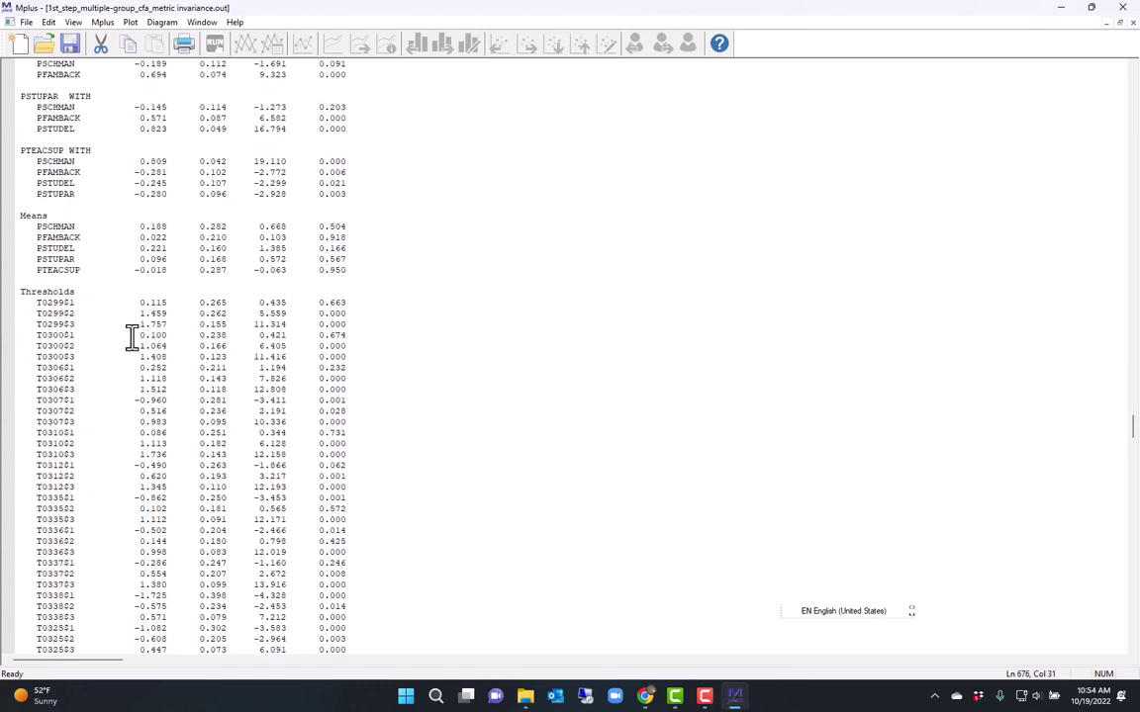
drag(134, 324, 177, 323)
scroll(301, 232, up, 2)
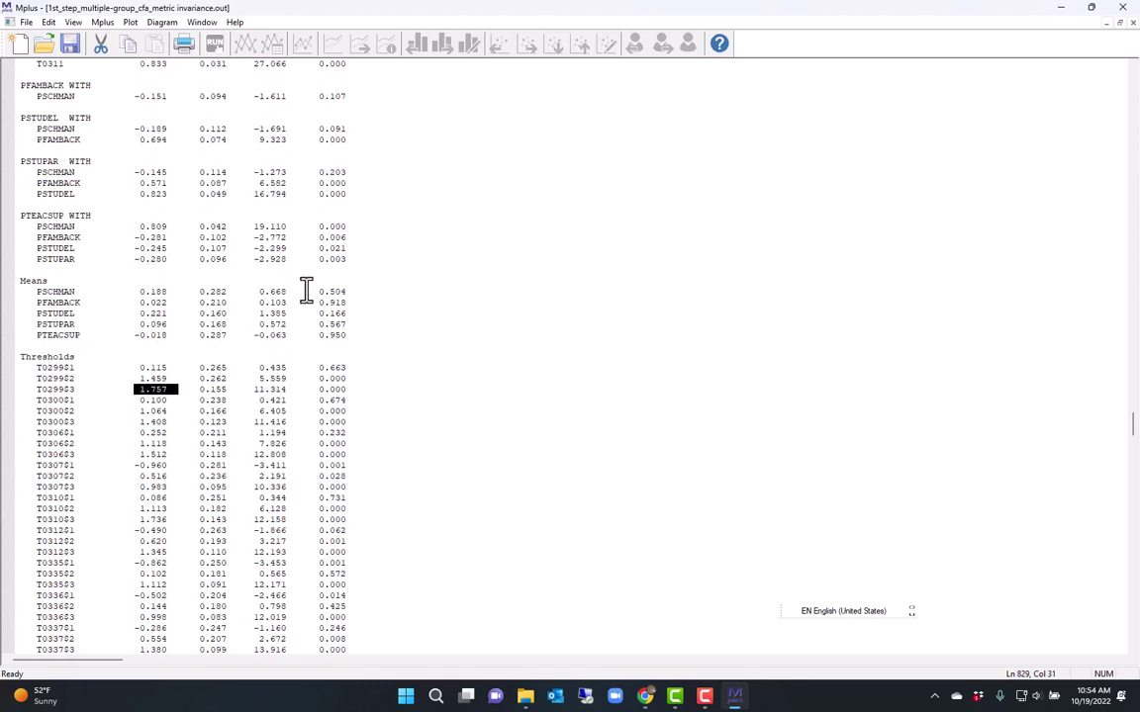
Step: Close the metric output and open 2nd_step_Multiple-group_CFA scalar invariance.inp in Mplus
click(1114, 12)
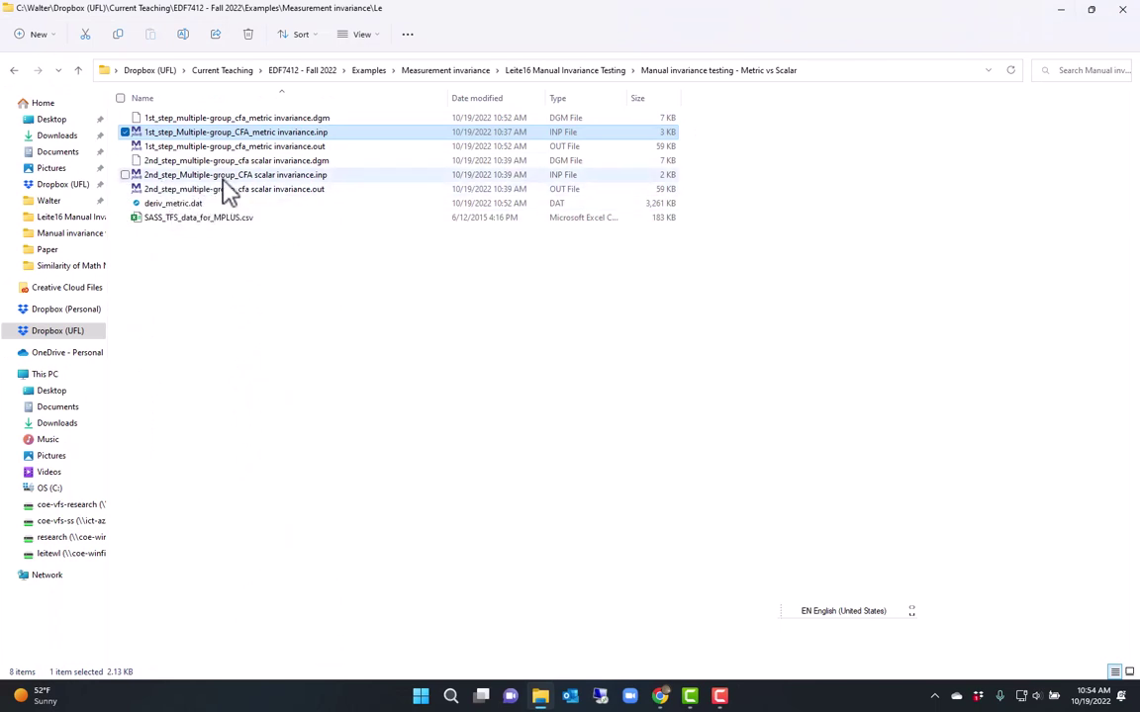
double_click(277, 178)
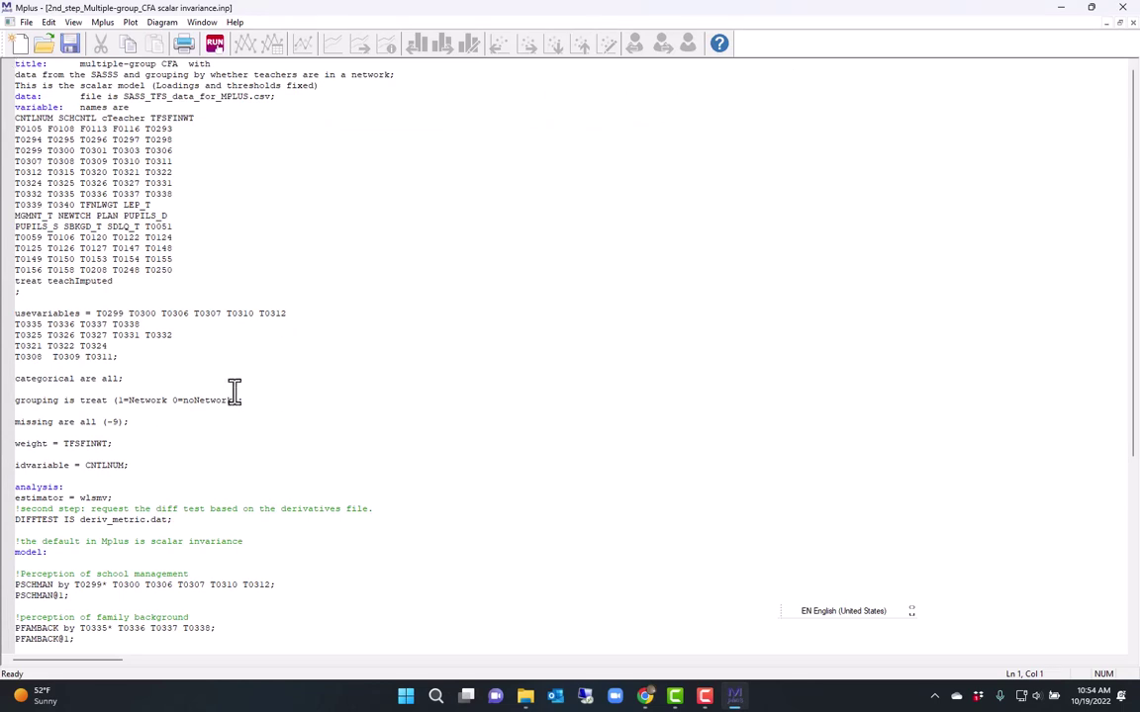
scroll(233, 394, down, 2)
drag(259, 337, 5, 337)
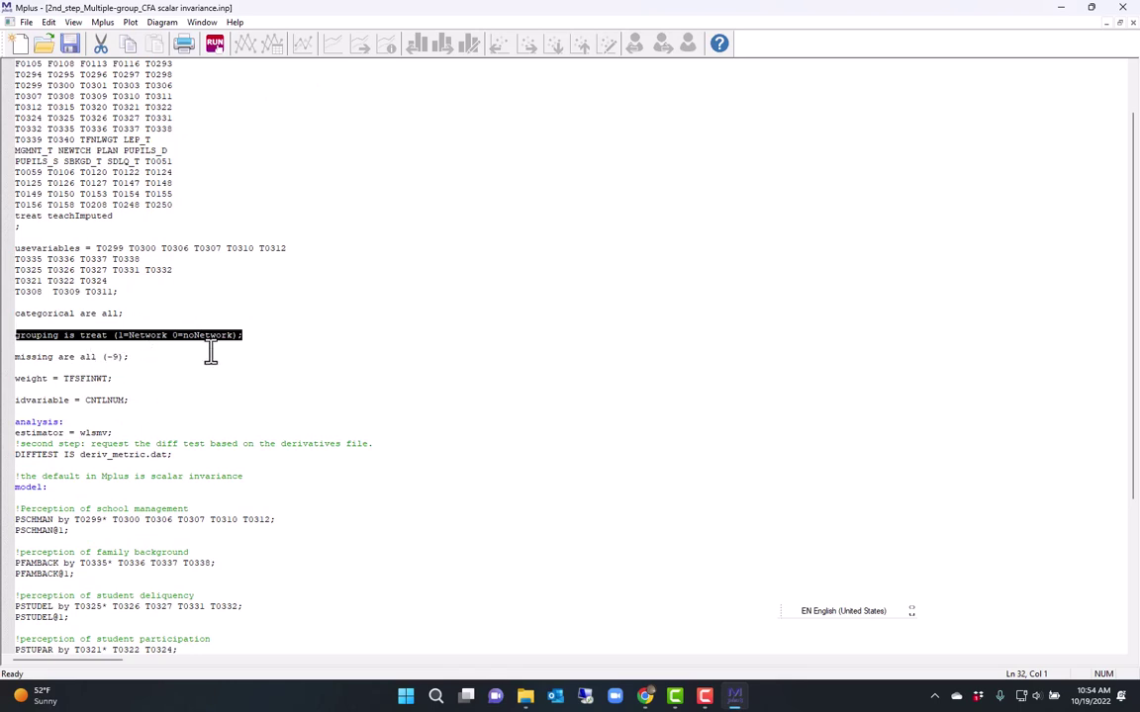
scroll(211, 352, down, 2)
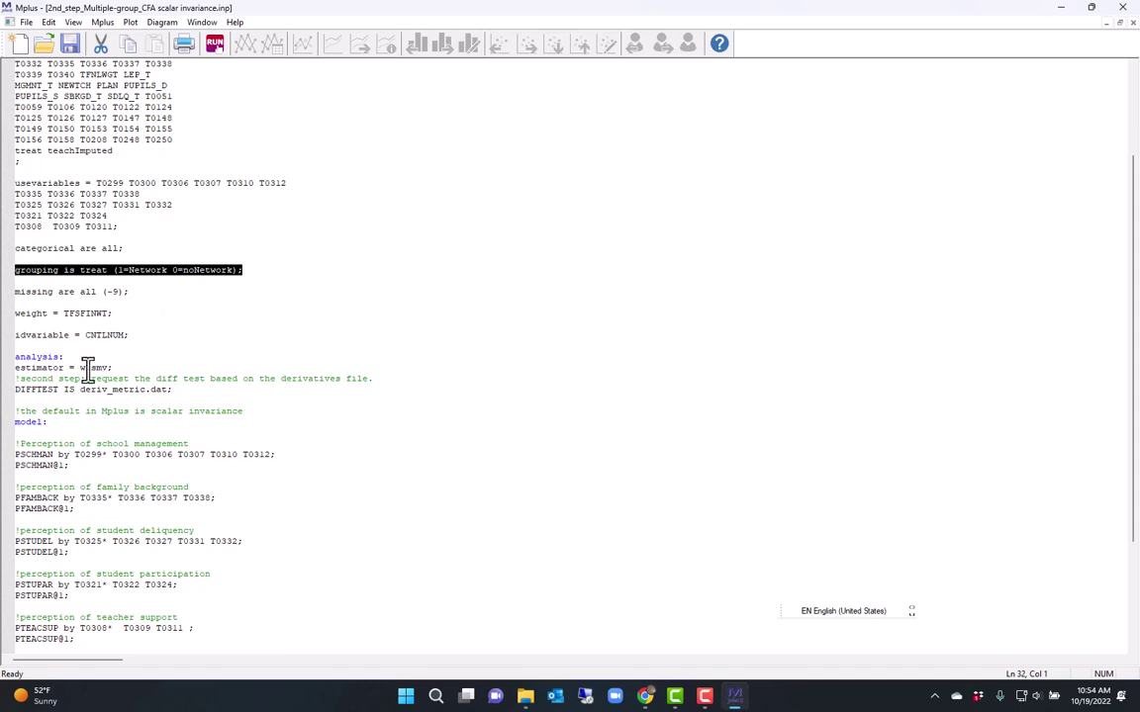
scroll(129, 358, down, 2)
drag(71, 293, 15, 290)
drag(114, 303, 3, 302)
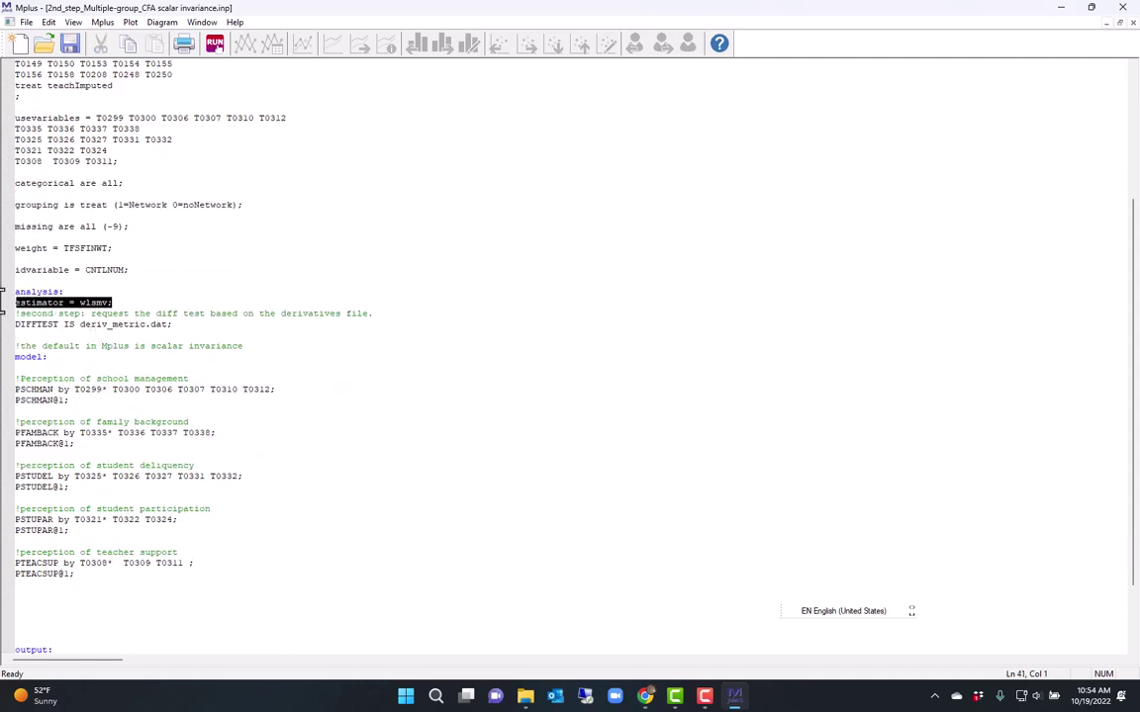
click(201, 327)
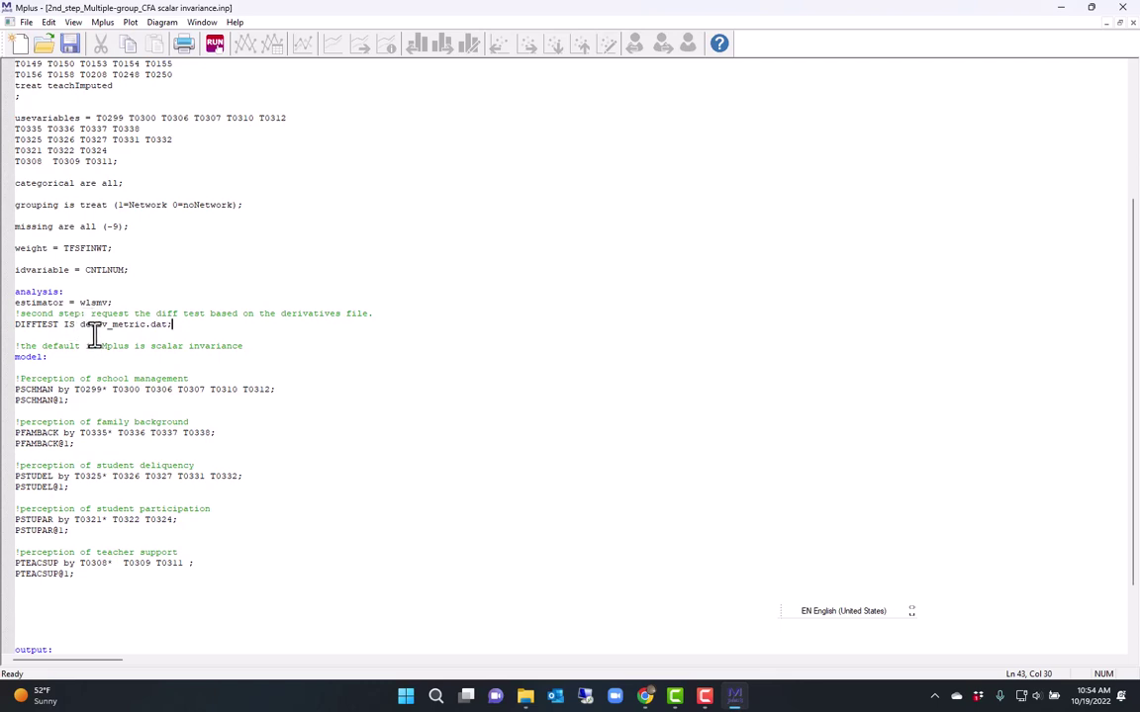
drag(80, 324, 146, 326)
click(174, 324)
drag(204, 326, 15, 325)
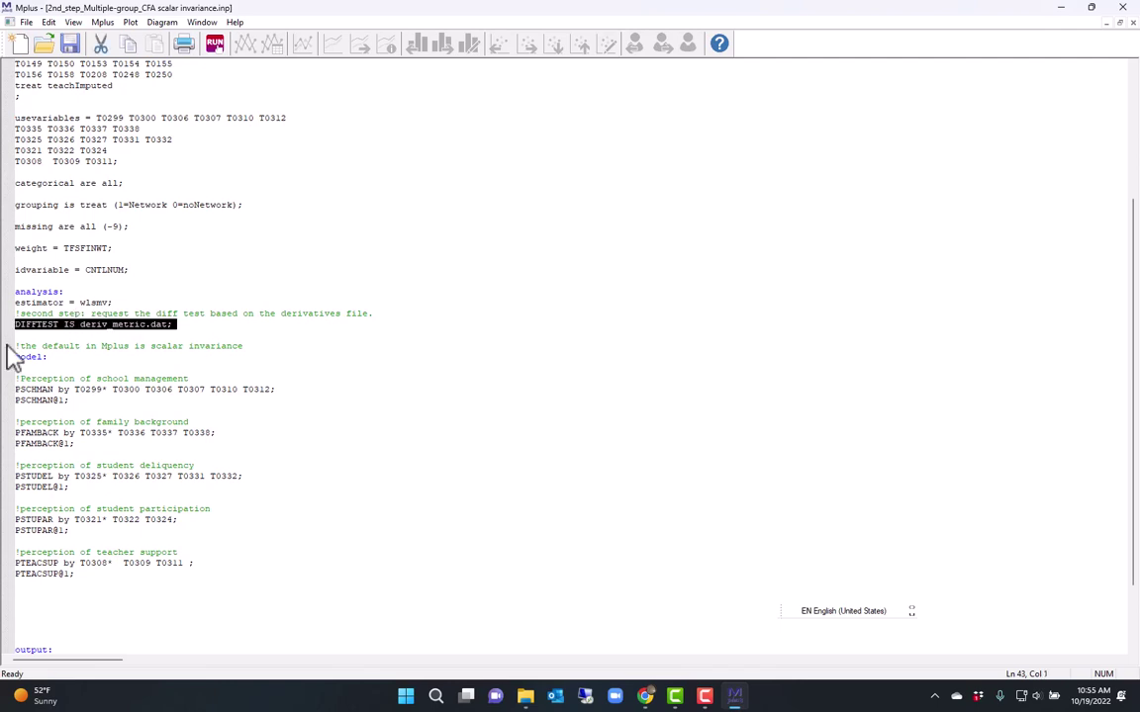
scroll(273, 341, down, 2)
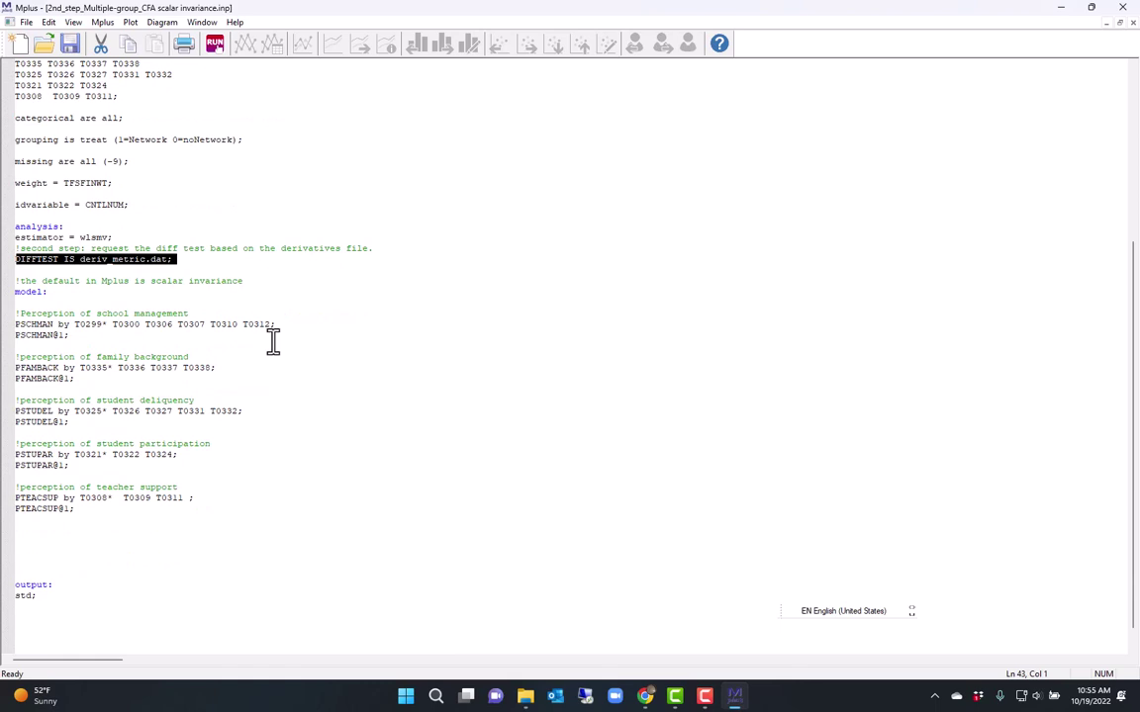
click(83, 509)
drag(83, 509, 15, 292)
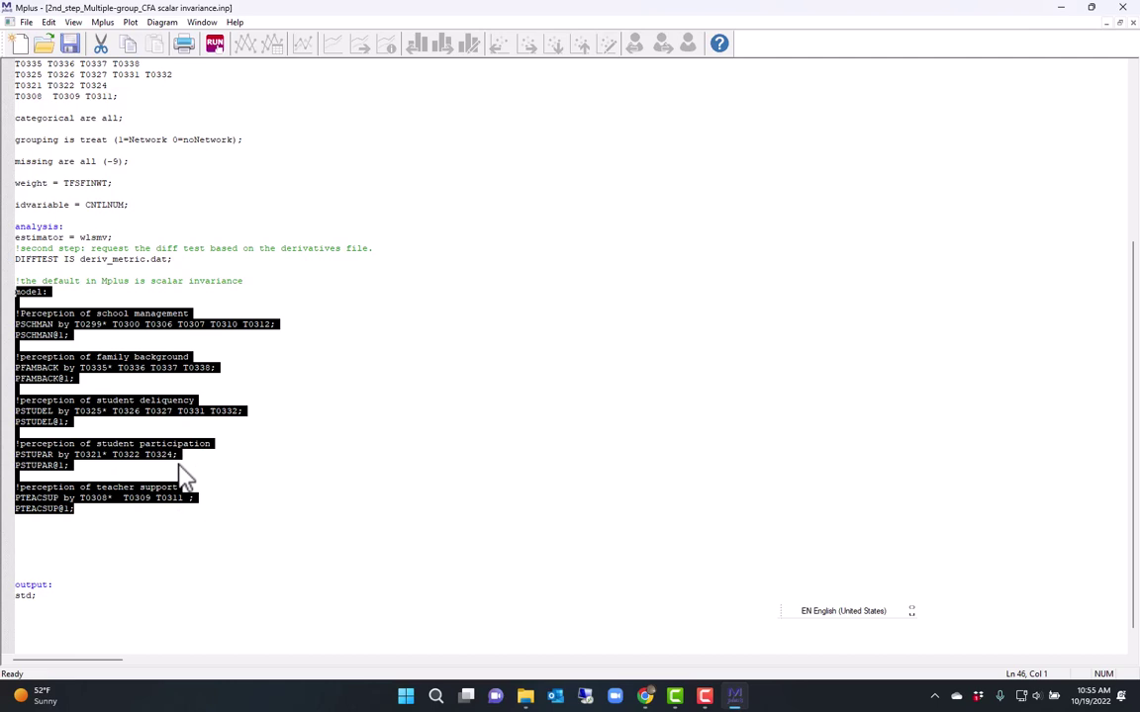
click(242, 383)
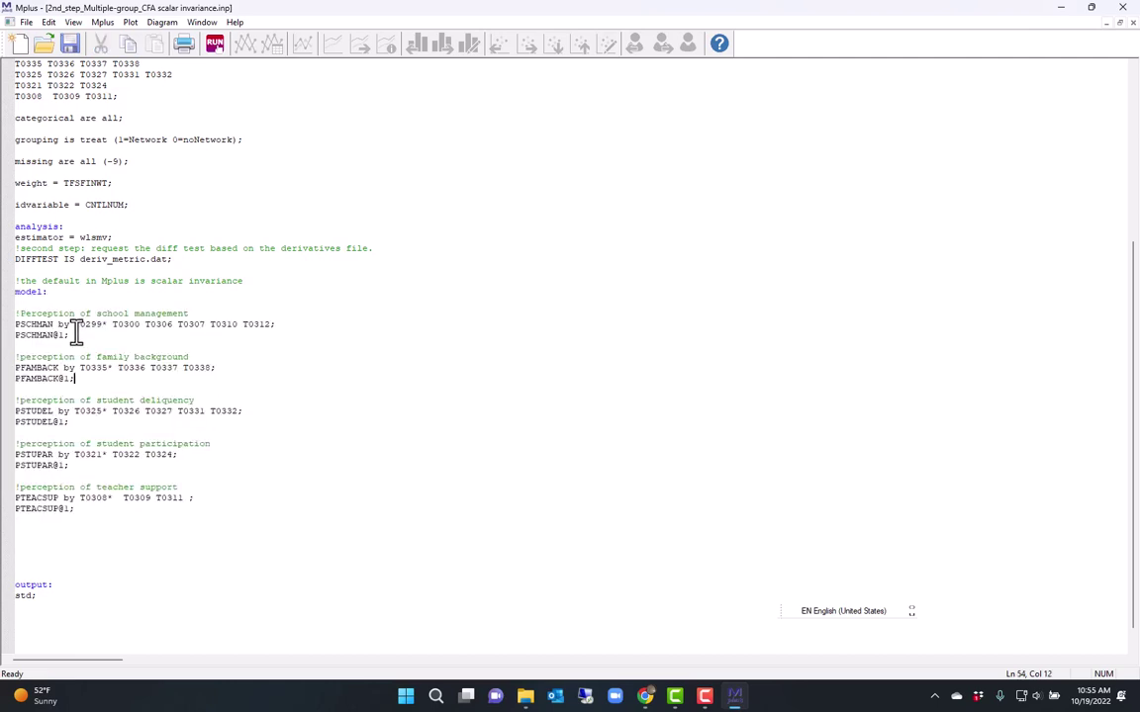
drag(74, 334, 7, 337)
Step: Run the scalar model and scroll to the DIFFTEST result: chi-square 47.623 on 42 df, p = 0.2546
click(102, 323)
click(387, 409)
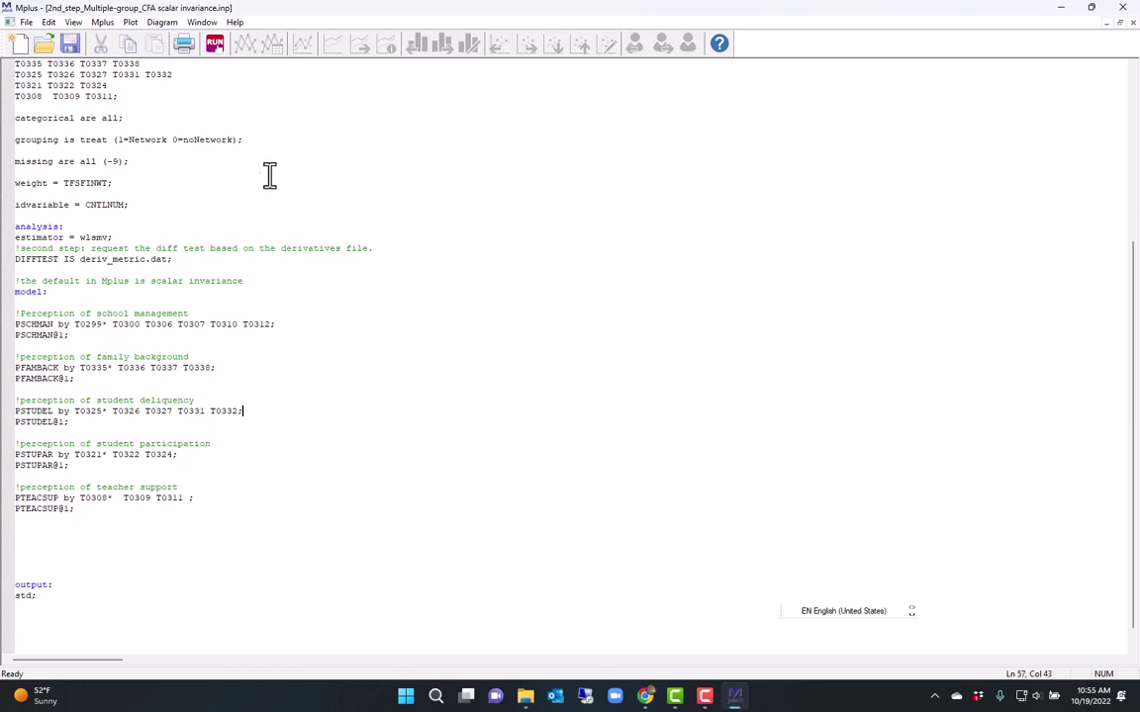
click(215, 44)
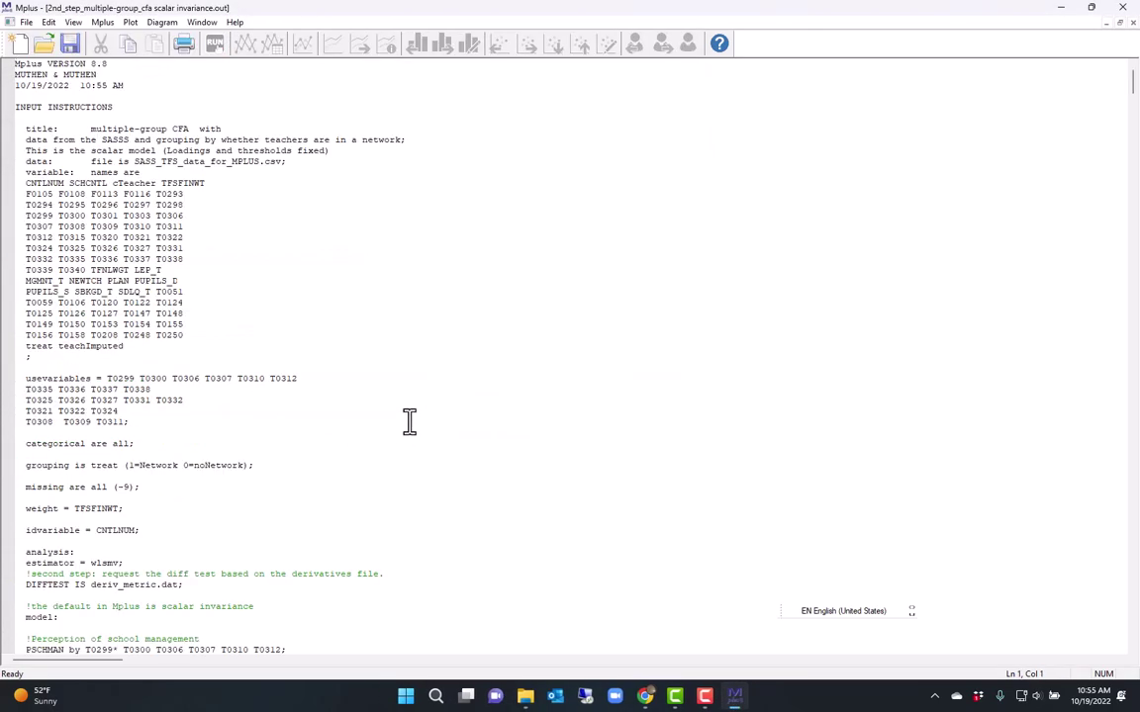
scroll(407, 428, down, 20)
scroll(409, 421, down, 20)
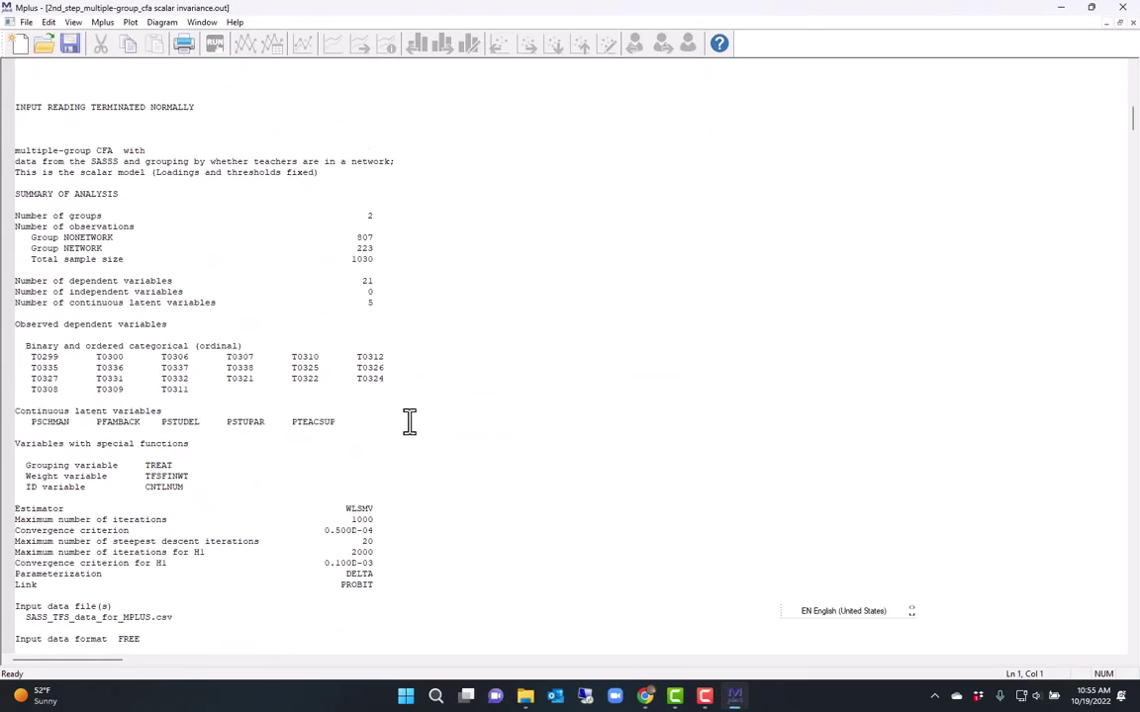
scroll(409, 421, down, 20)
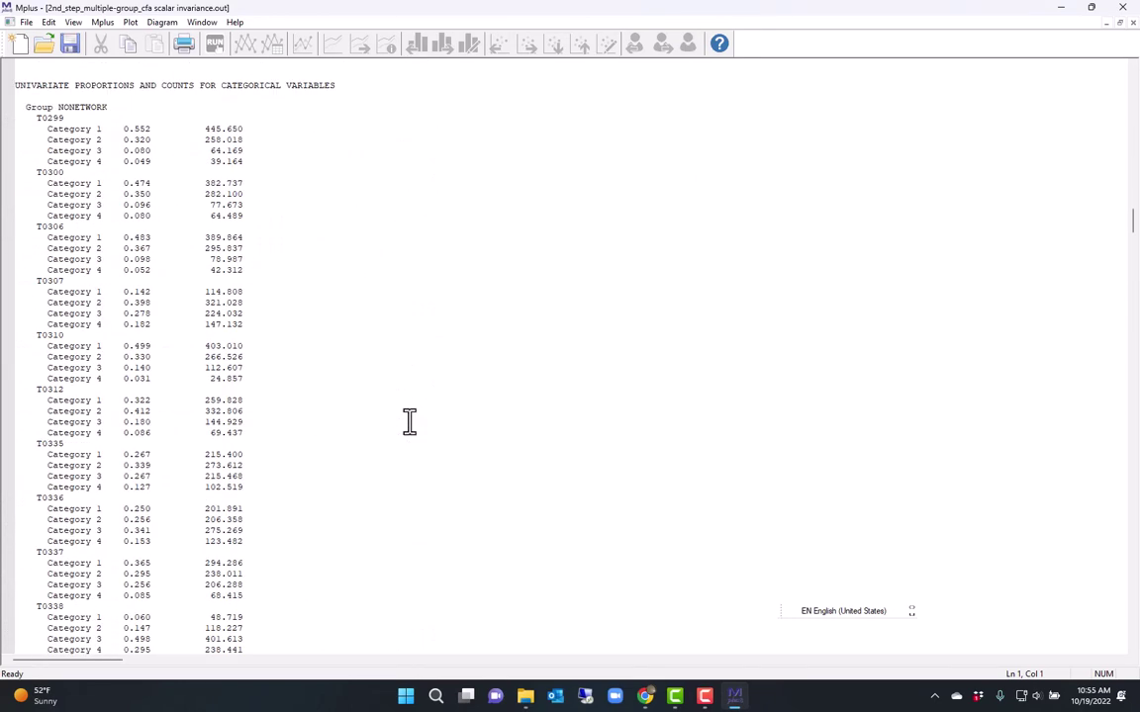
scroll(410, 421, down, 20)
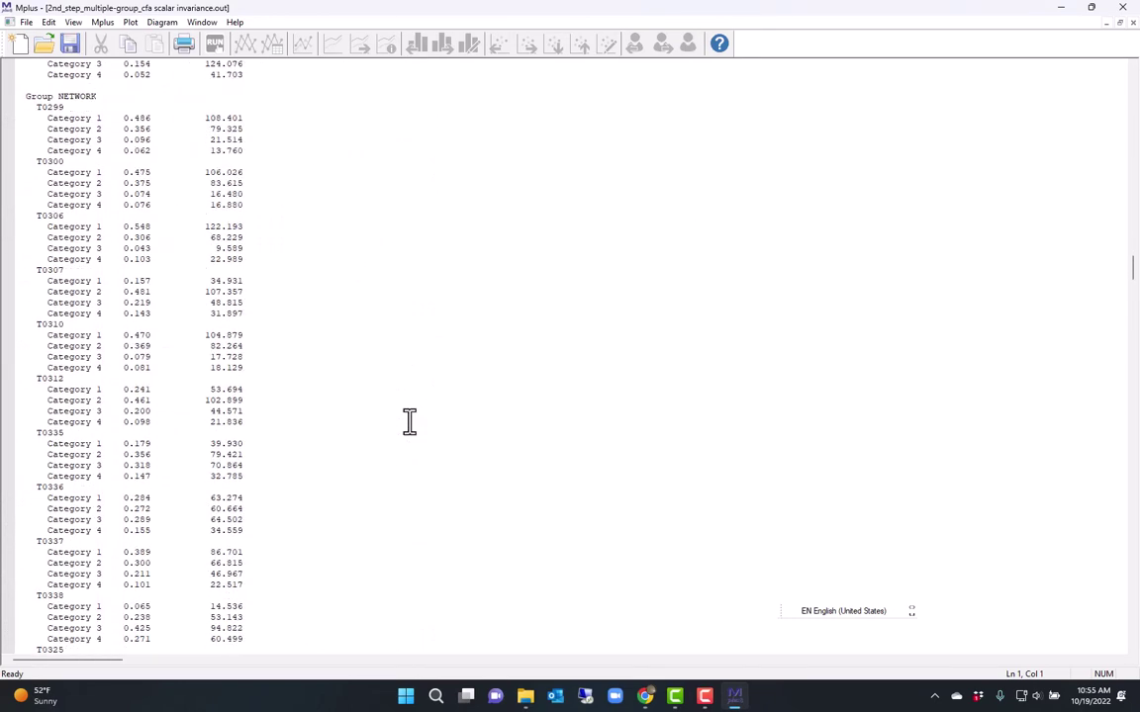
scroll(410, 421, down, 20)
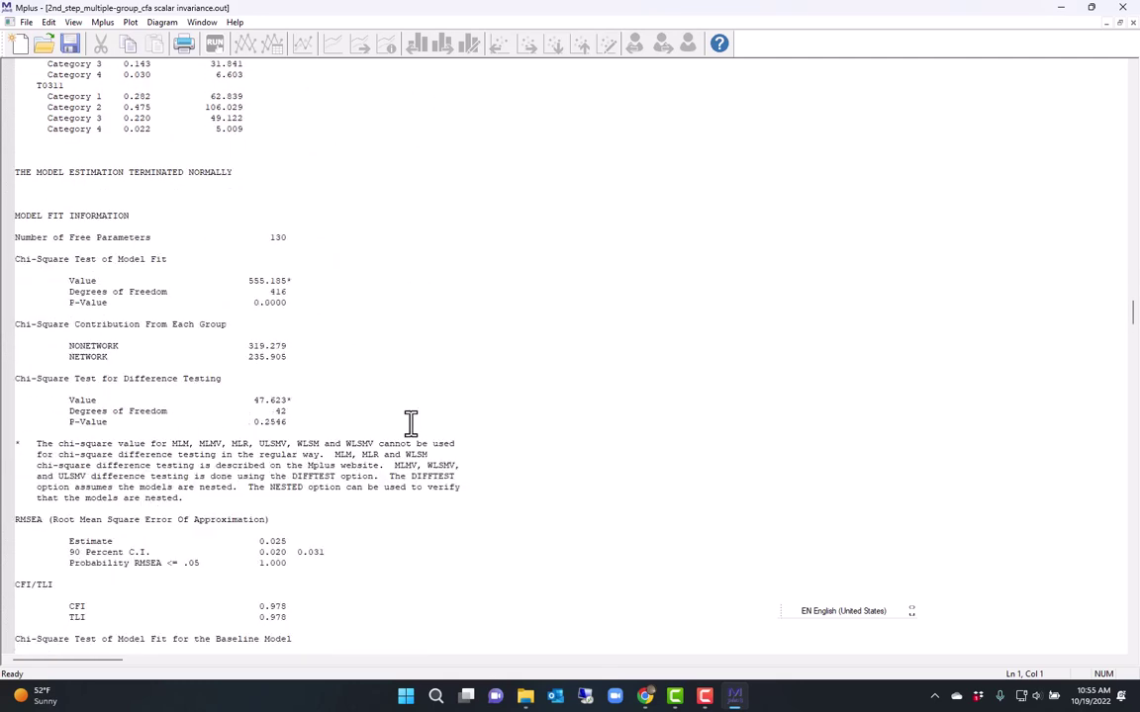
scroll(410, 422, down, 2)
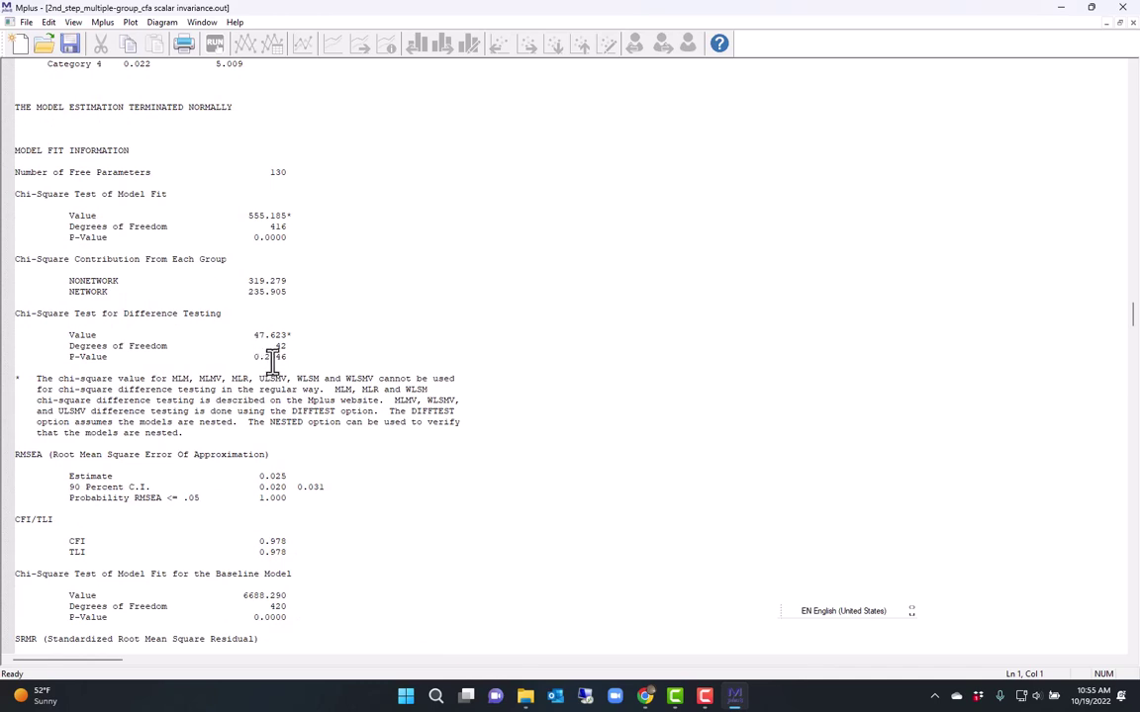
mouse_move(236, 333)
mouse_down()
mouse_move(315, 338)
mouse_move(242, 357)
mouse_up()
scroll(351, 427, down, 4)
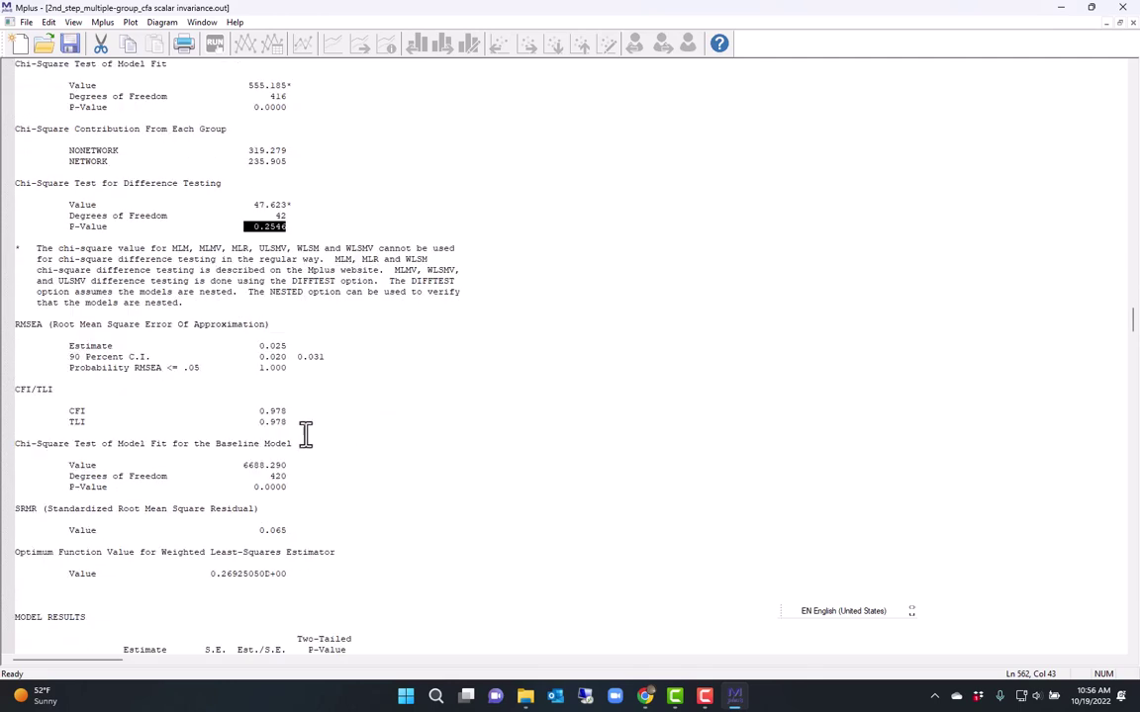
drag(299, 428, 7, 381)
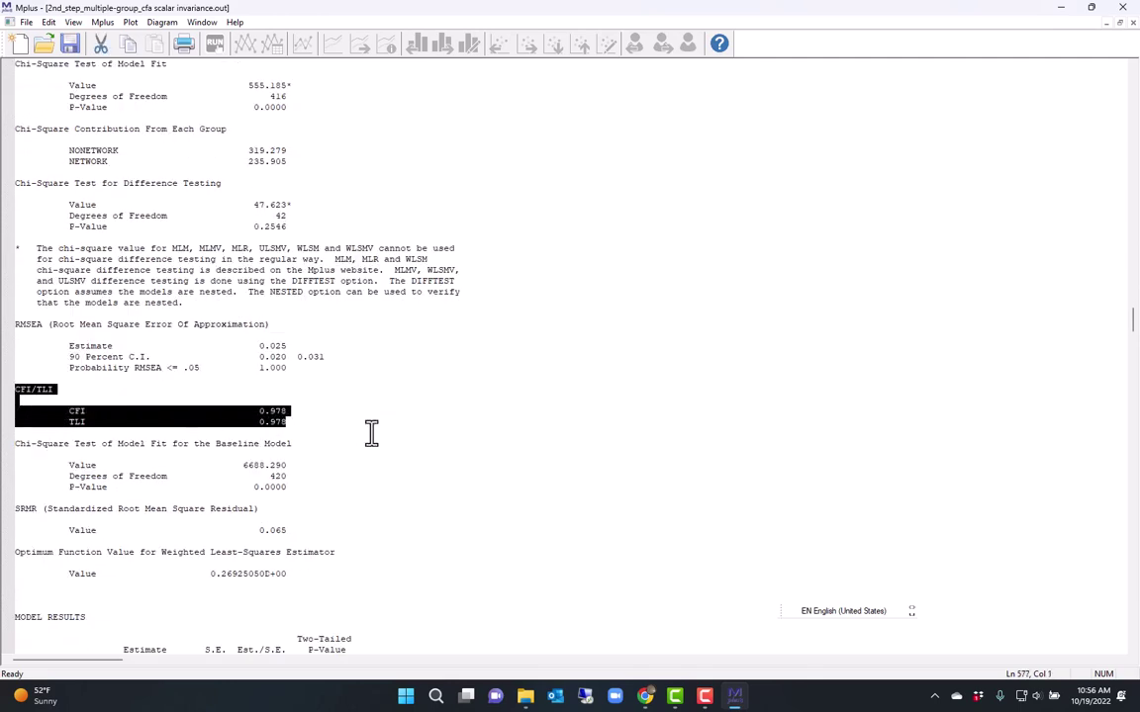